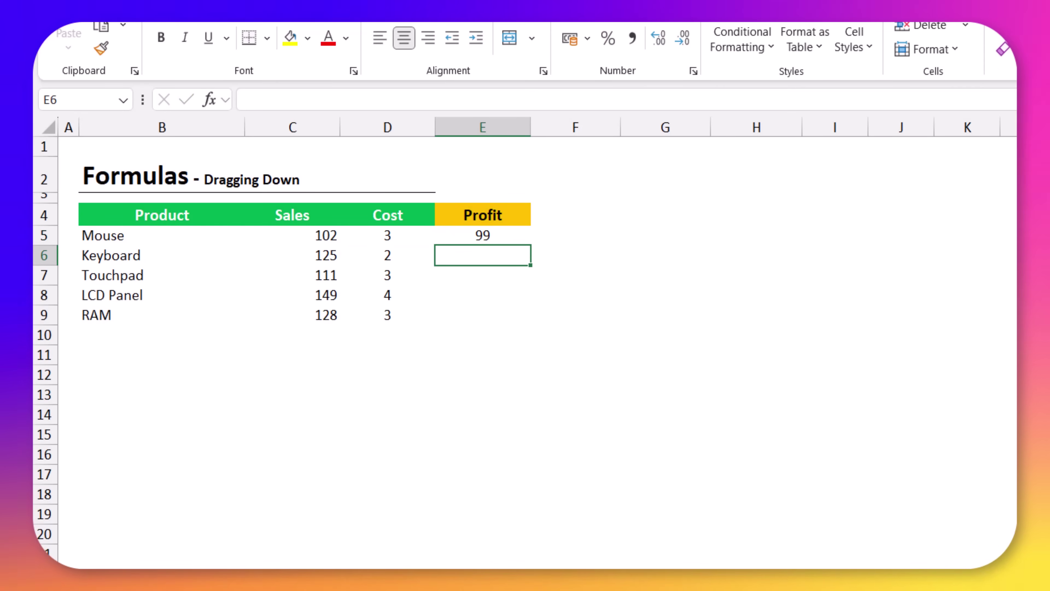
Fill the =C5-D5 profit formula from E5 down to E9, then copy-paste it into E6:E9.
click(482, 235)
drag(531, 246, 528, 319)
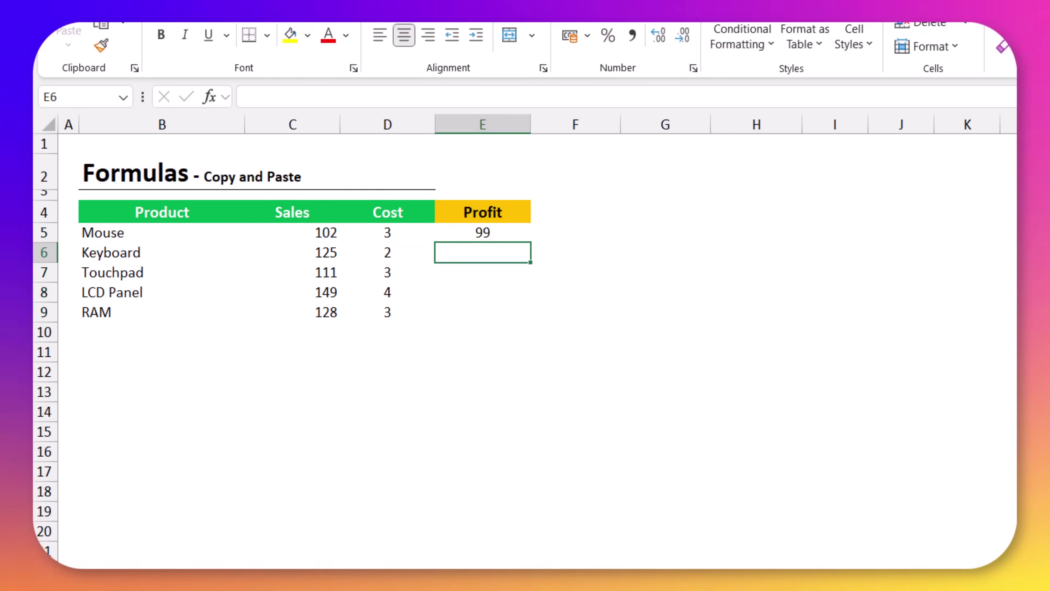
click(483, 235)
key(ctrl+c)
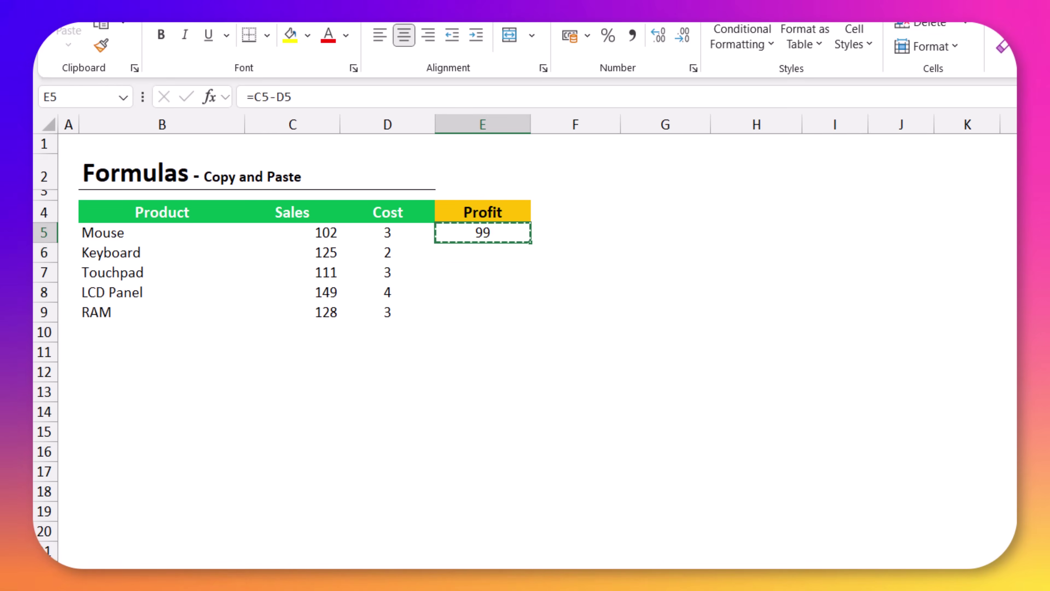
drag(482, 252, 483, 312)
key(ctrl+v)
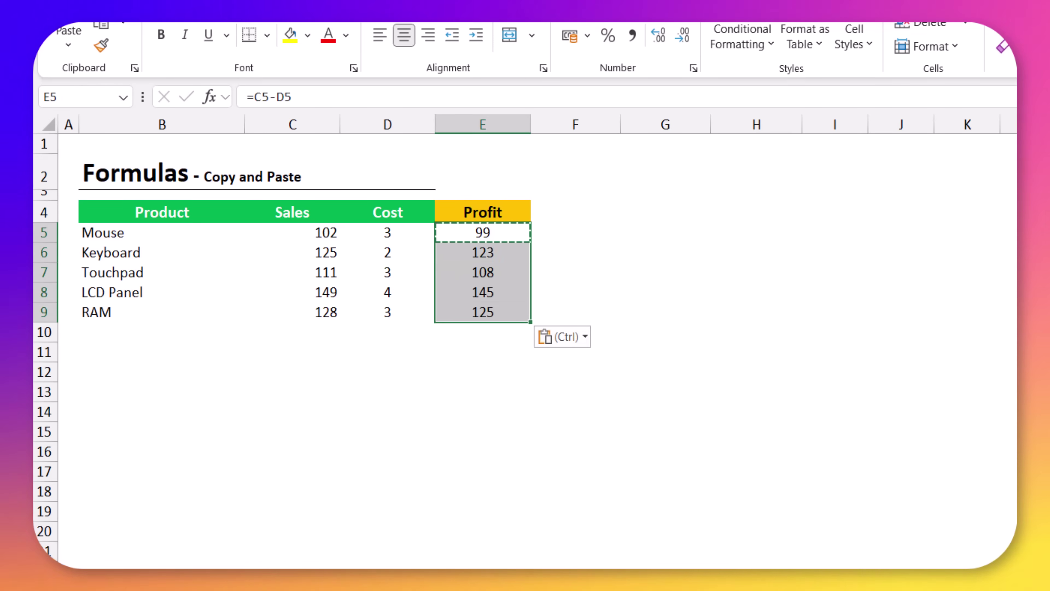
key(Escape)
click(576, 232)
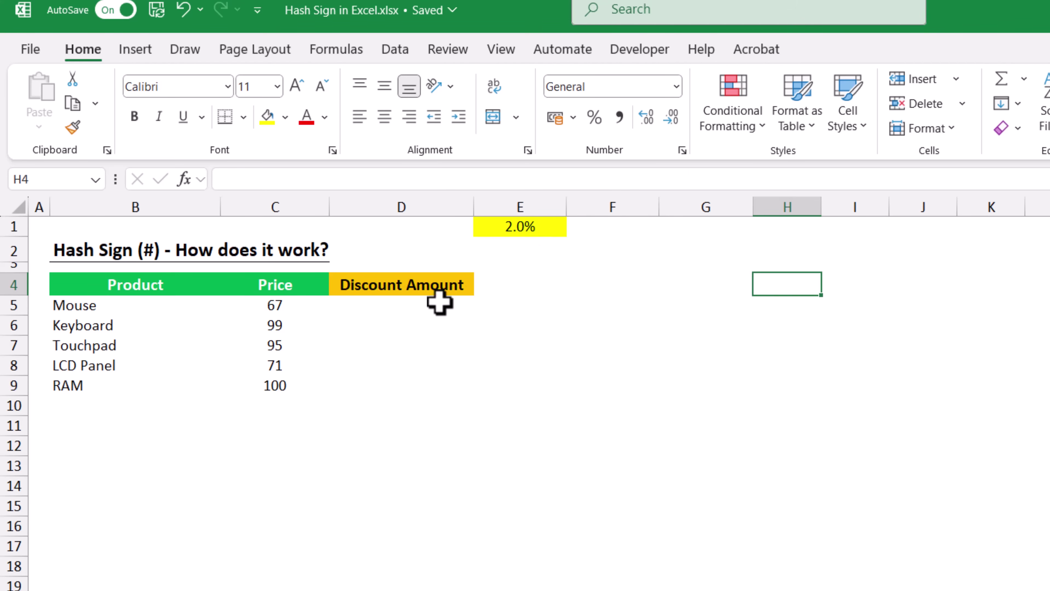
Enter =C5*$E$1 in D5 to compute the Mouse discount at the locked 2.0% rate.
click(407, 306)
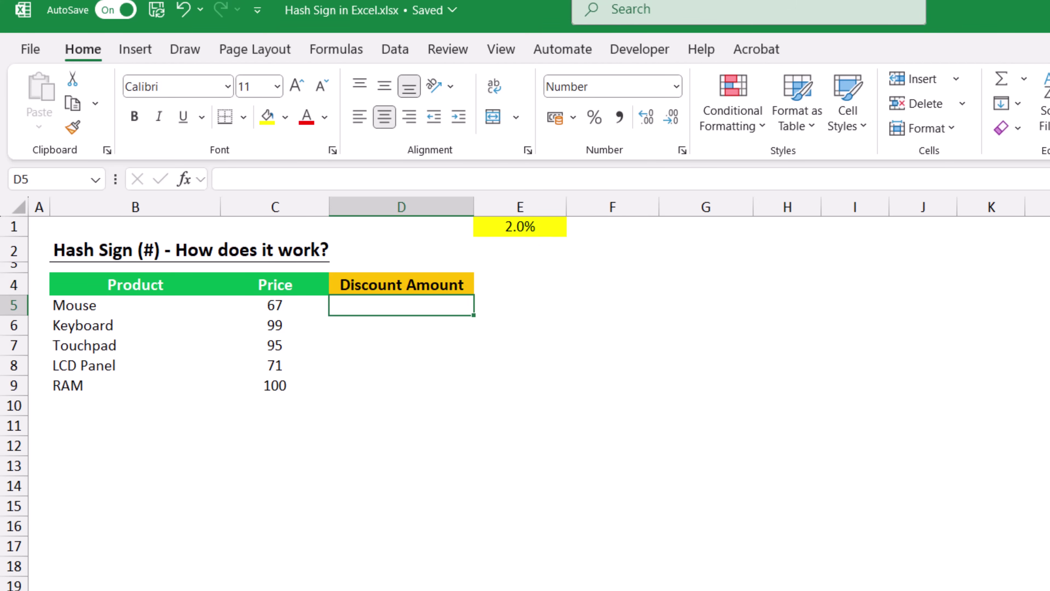
text(=)
key(Left)
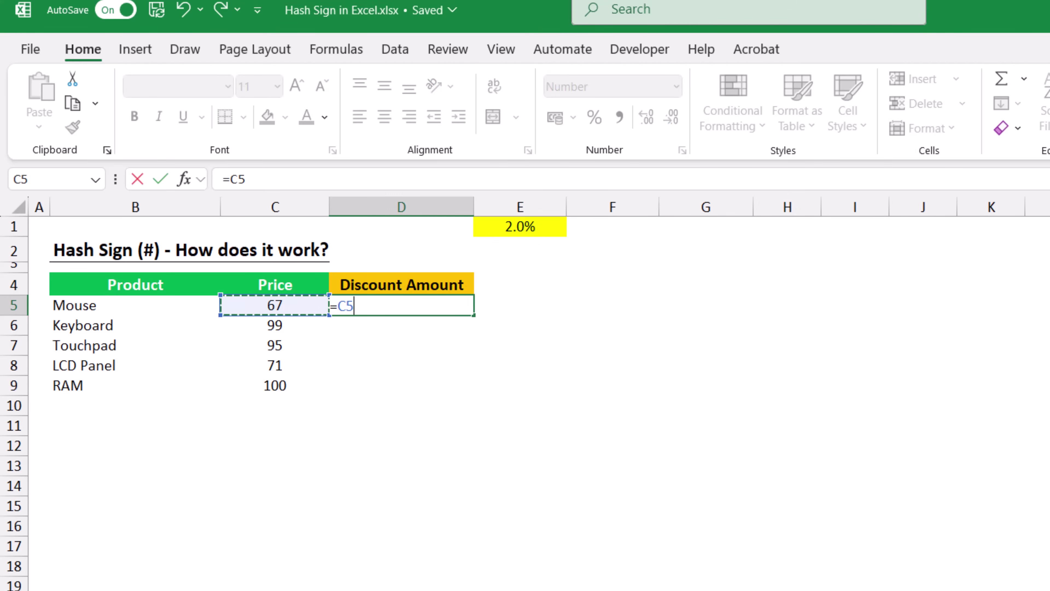
text(*)
click(520, 226)
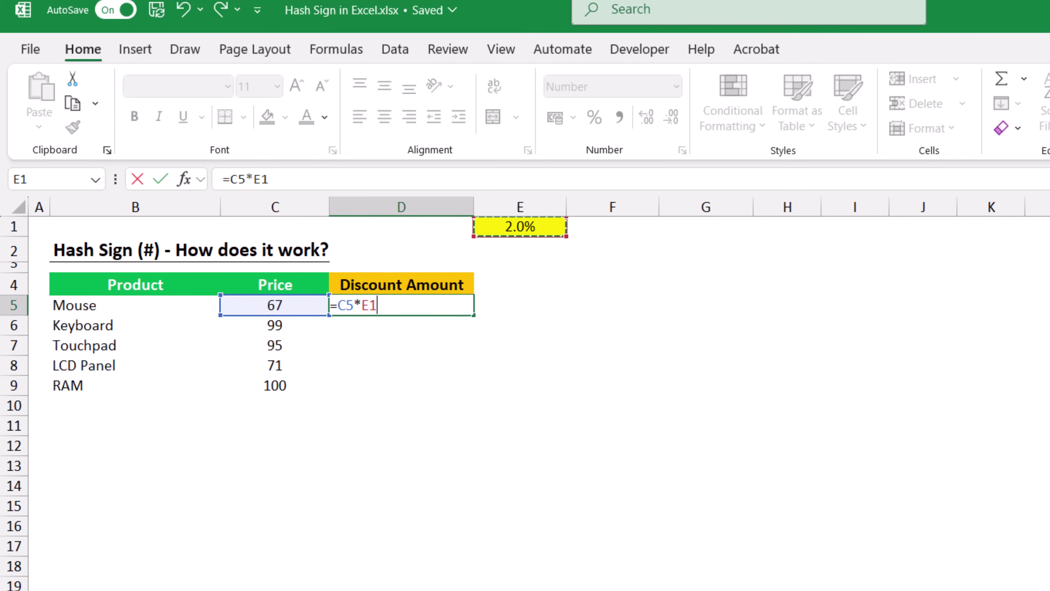
key(F4)
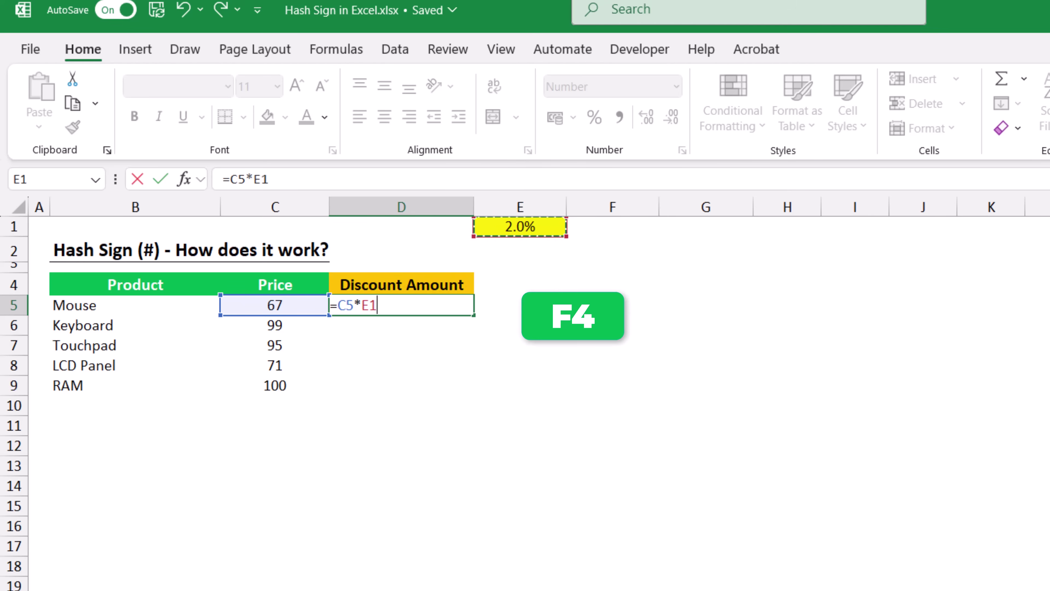
key(F4)
key(Return)
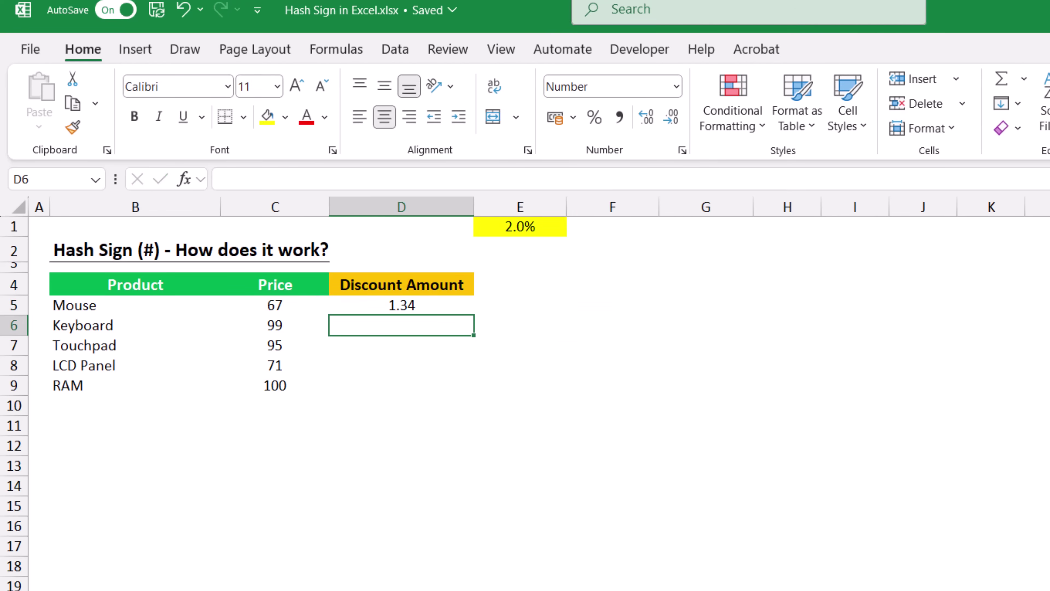
Copy D5's discount formula into D6:D9, giving 1.98, 1.90, 1.42 and 2.00.
click(443, 305)
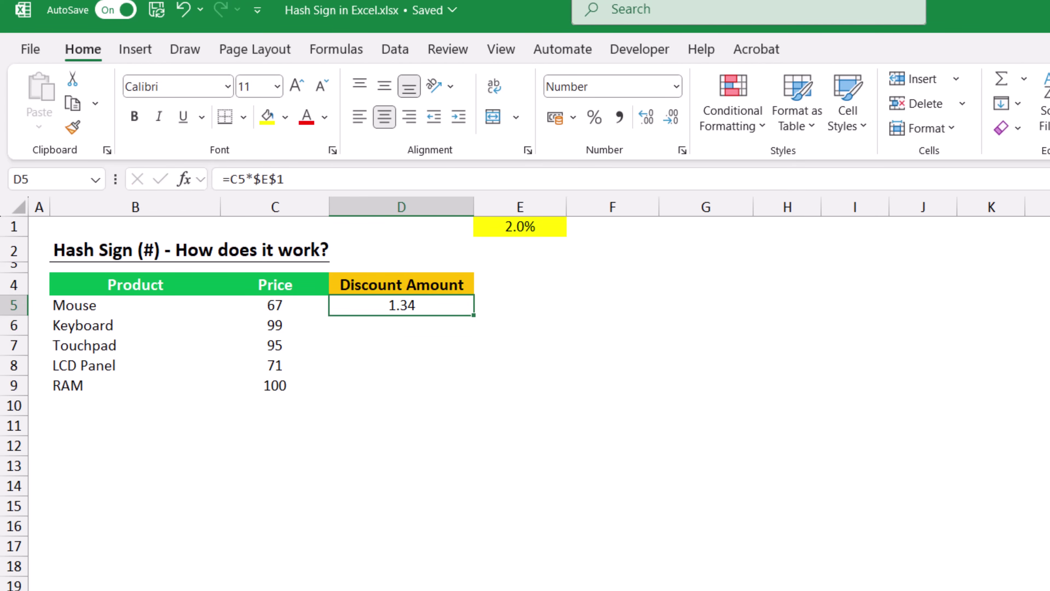
key(ctrl+c)
drag(428, 325, 428, 376)
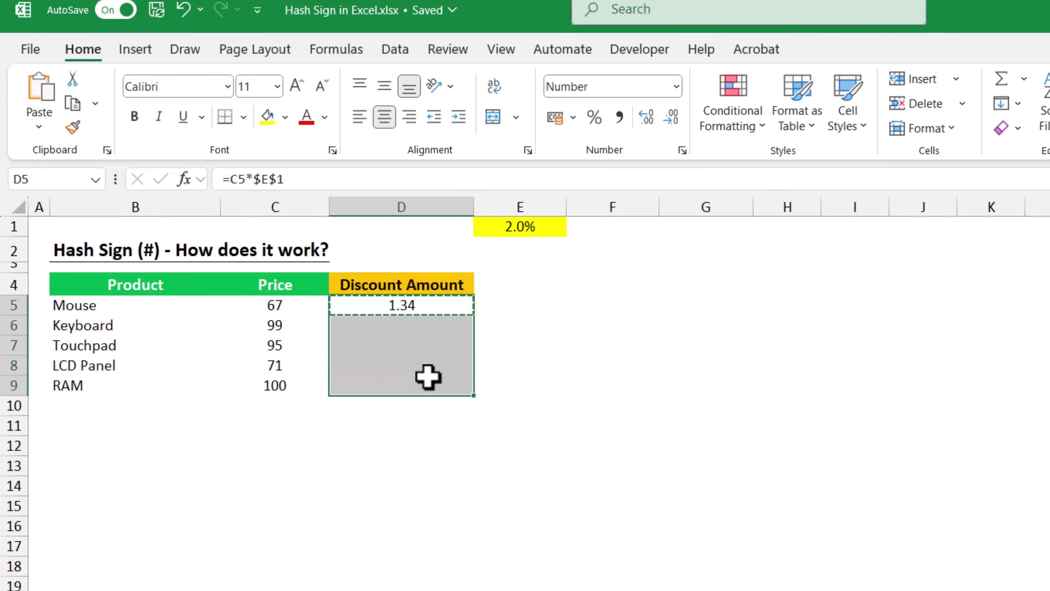
key(ctrl+v)
key(Escape)
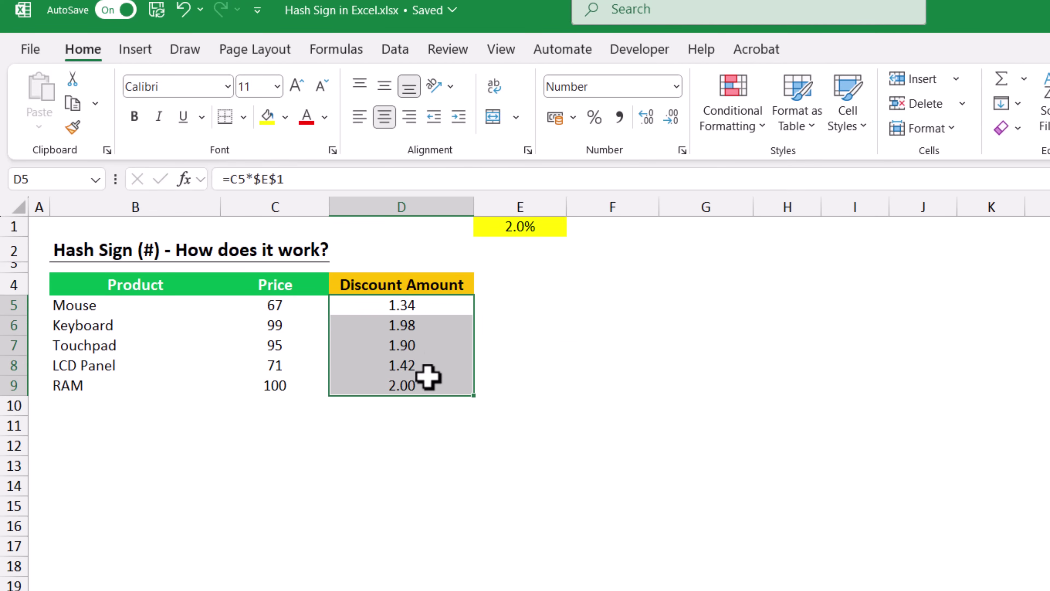
click(542, 288)
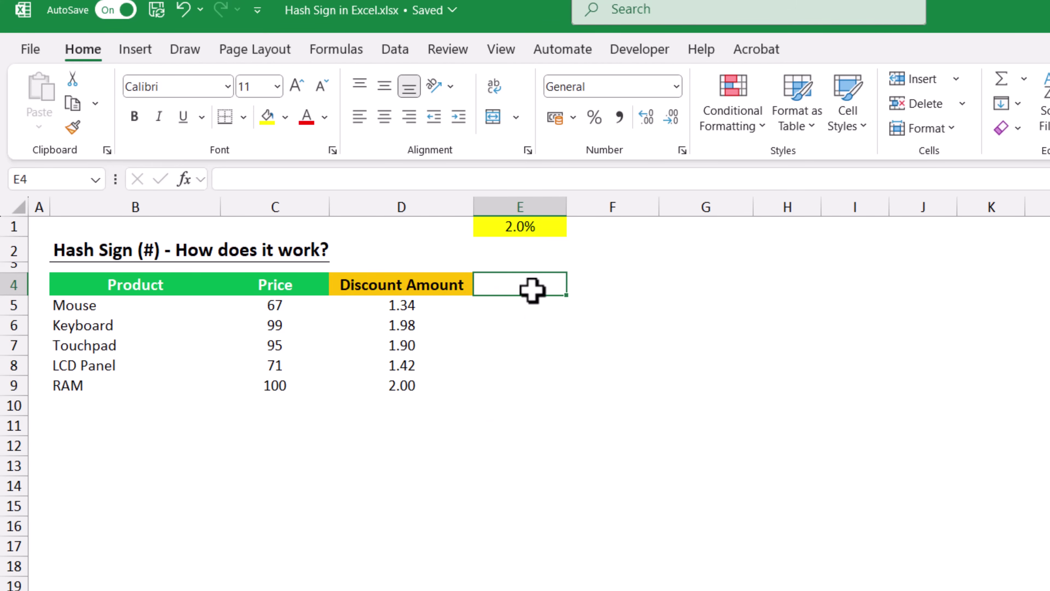
Clear D5:D9 and enter the single spilling formula =C5:C9*$E$1 in D5.
drag(422, 307, 413, 387)
key(Delete)
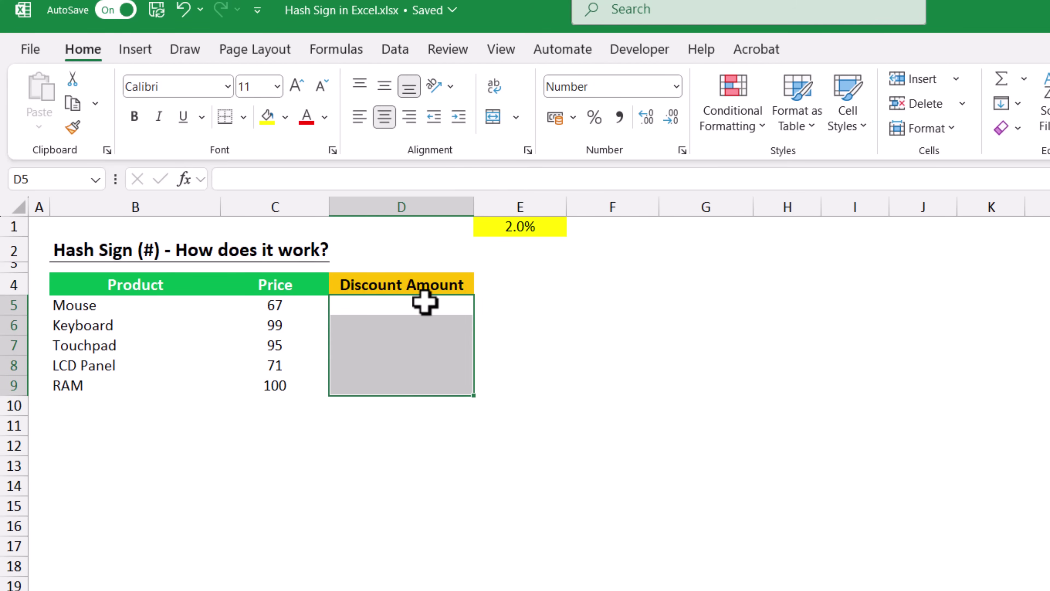
click(423, 300)
text(=)
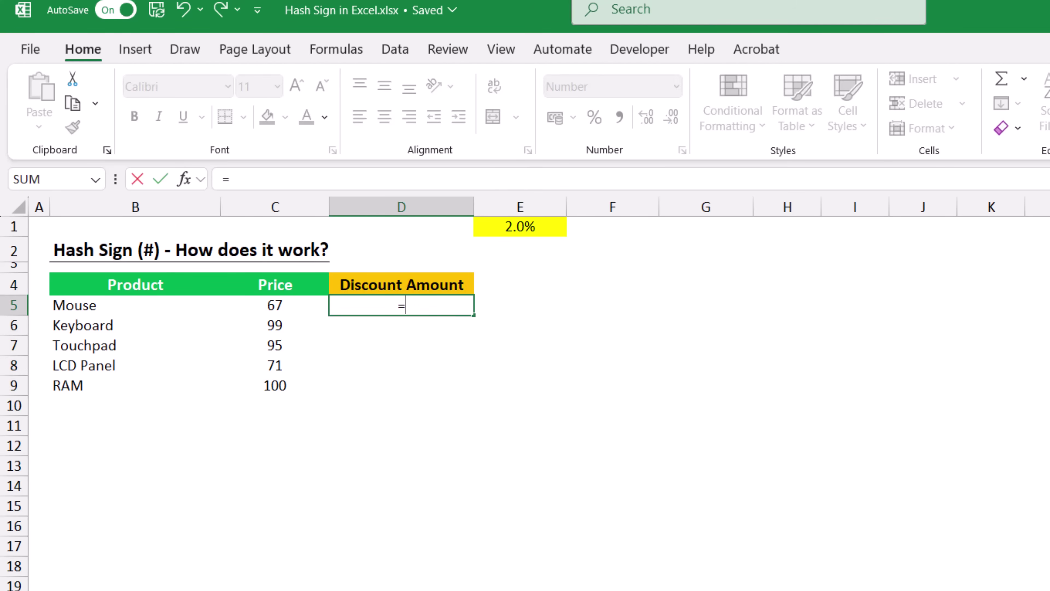
key(Left)
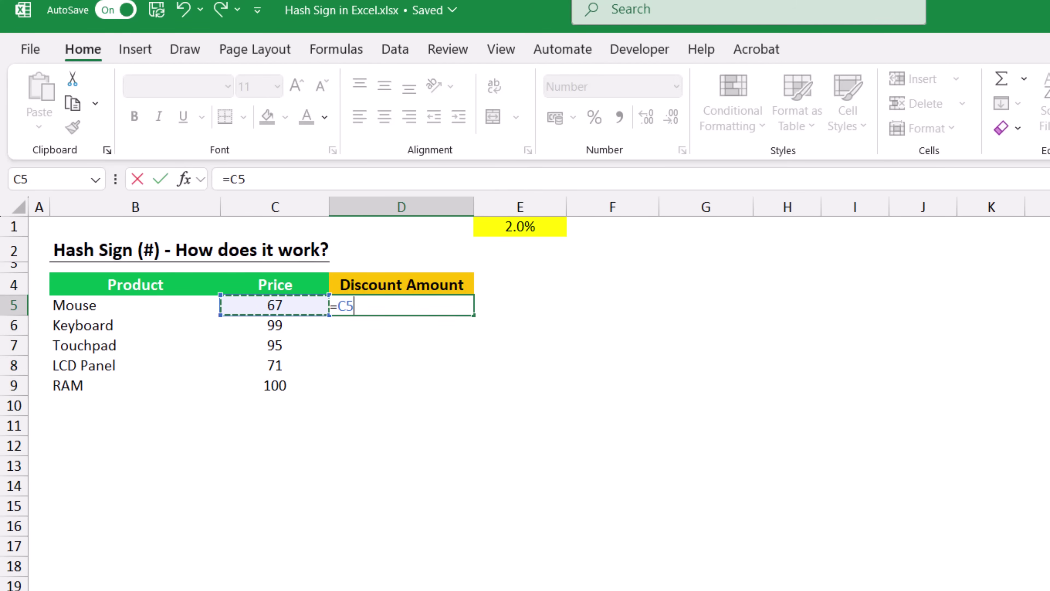
key(shift+Down)
key(shift+Down)
key(shift+Down)
key(shift+Down)
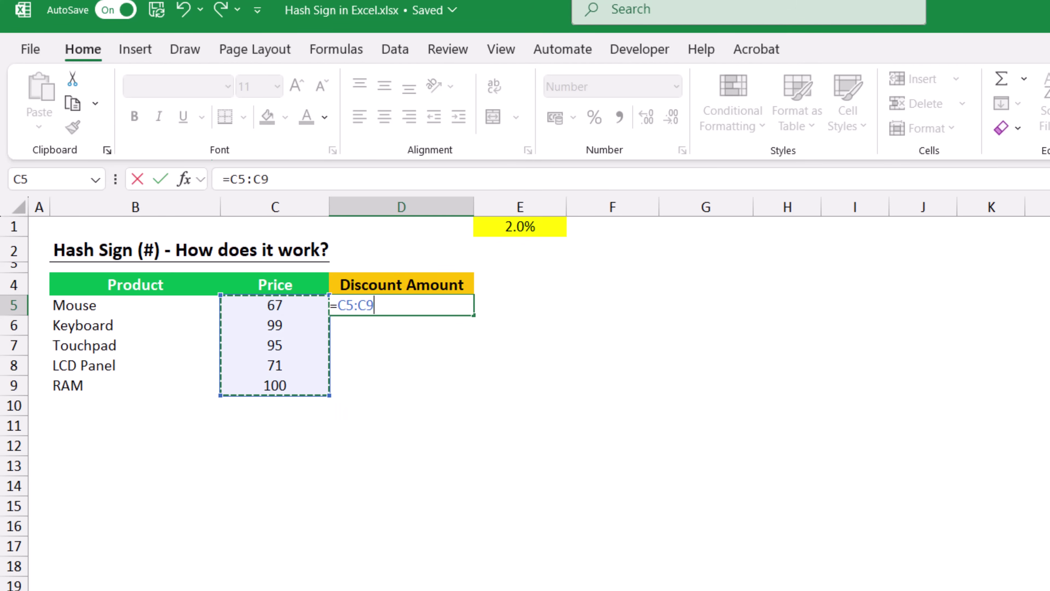
text(*)
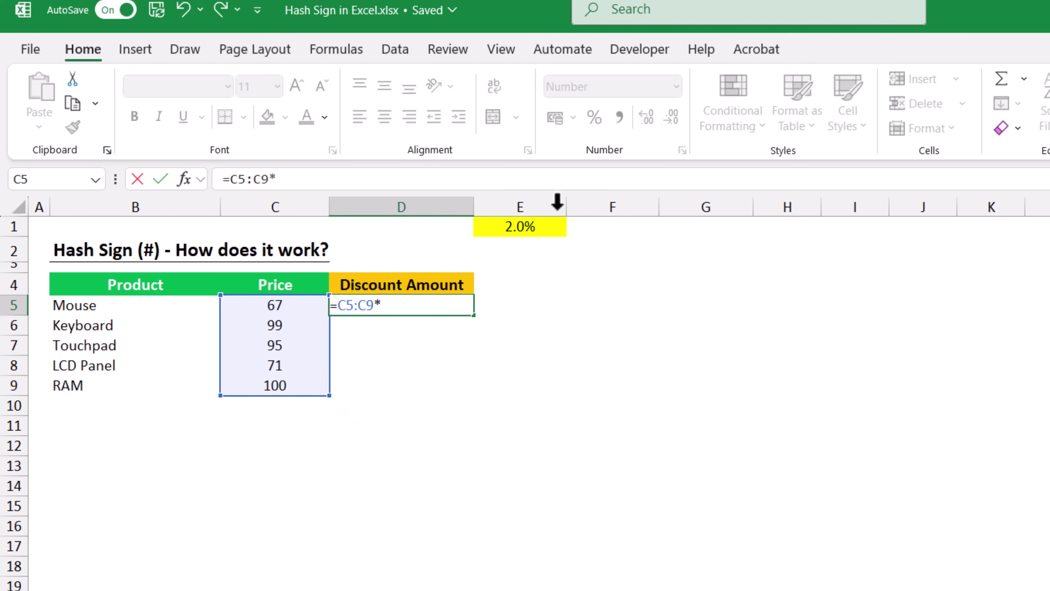
click(547, 228)
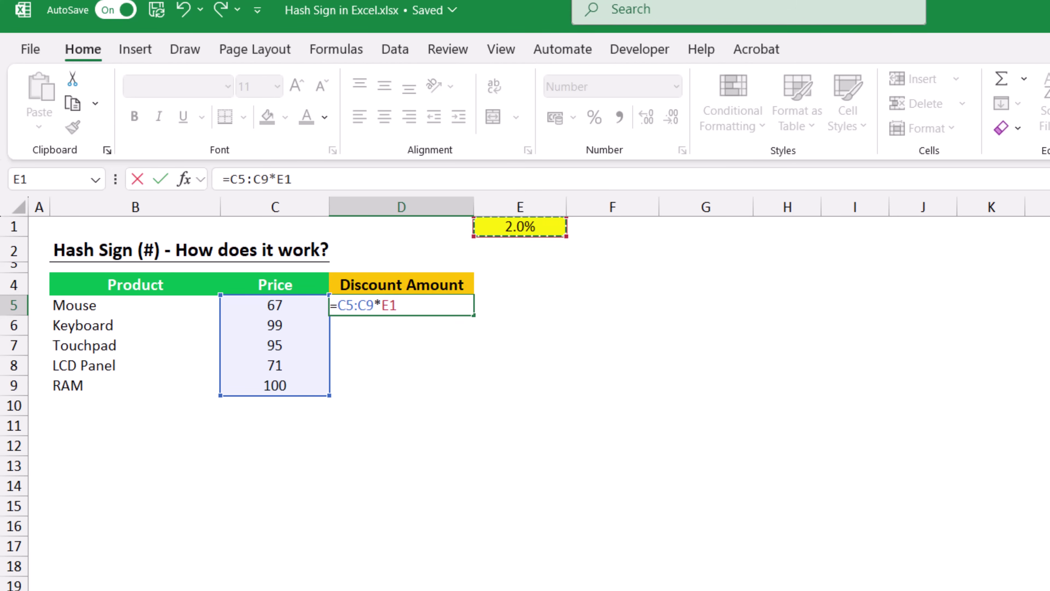
key(F4)
key(Return)
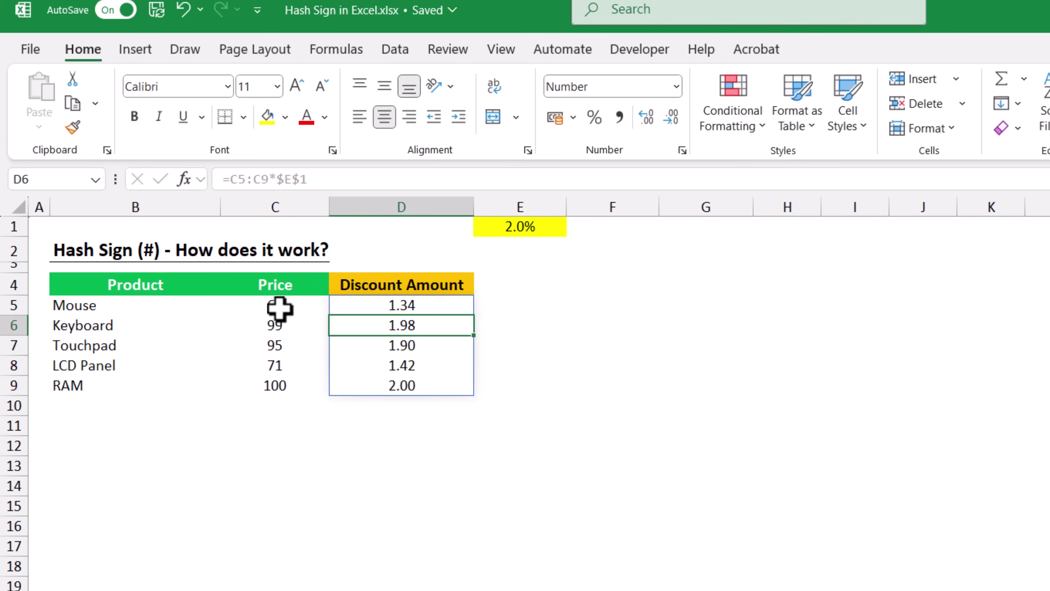
Inspect the =C5:C9*$E$1 spill formula in D5 and its spilled results down to D9.
drag(279, 309, 284, 381)
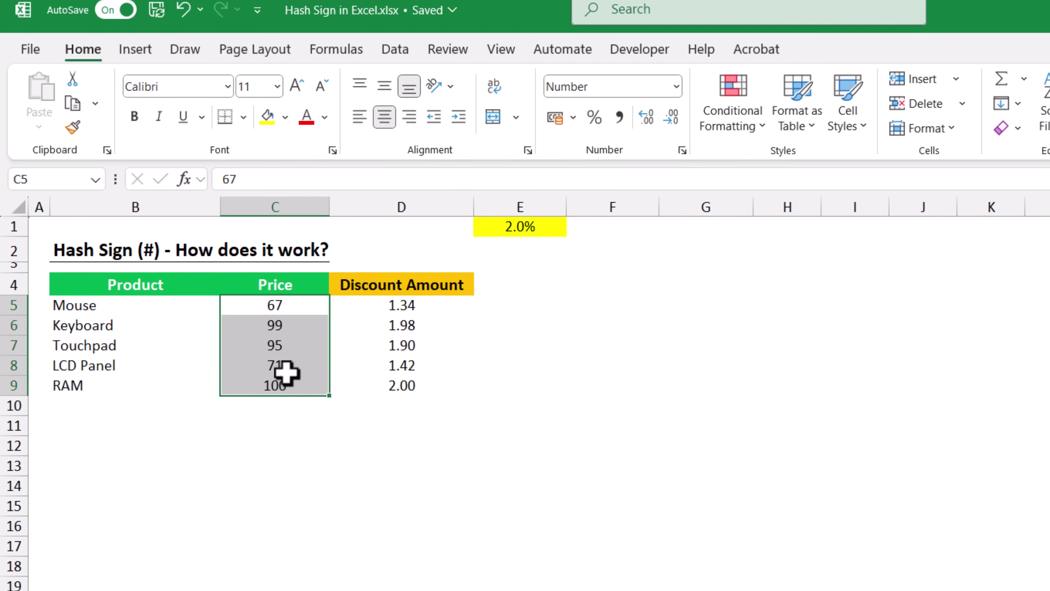
click(387, 306)
double_click(384, 307)
drag(372, 306, 338, 305)
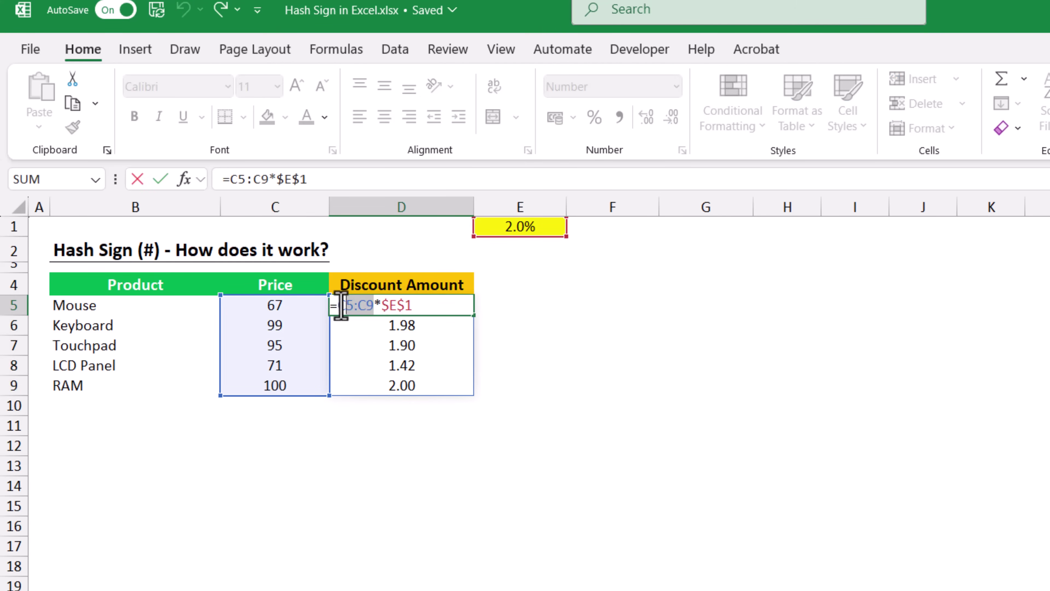
key(Escape)
drag(409, 304, 410, 390)
click(411, 307)
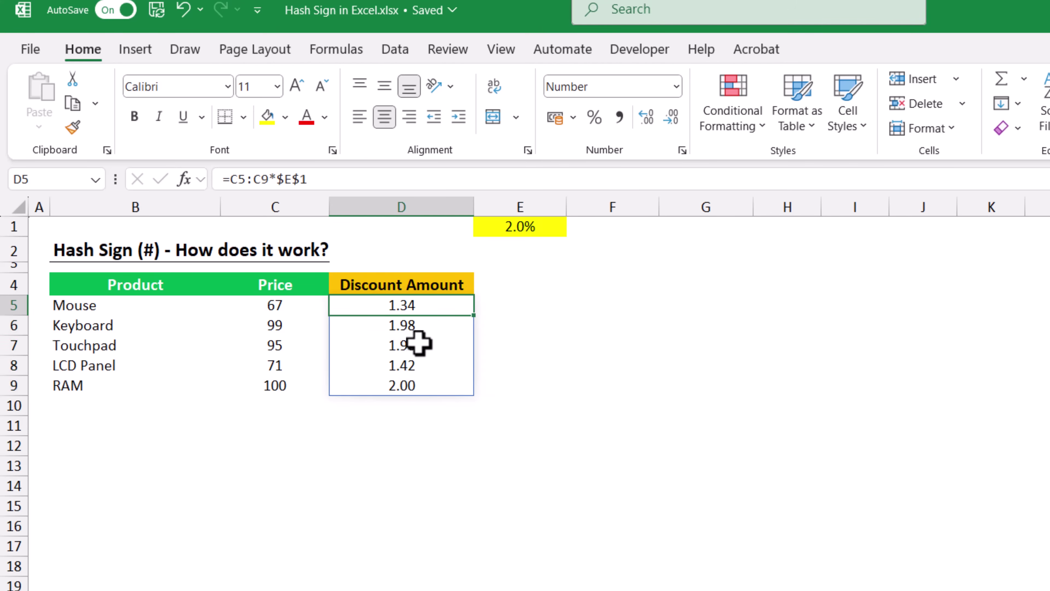
click(420, 324)
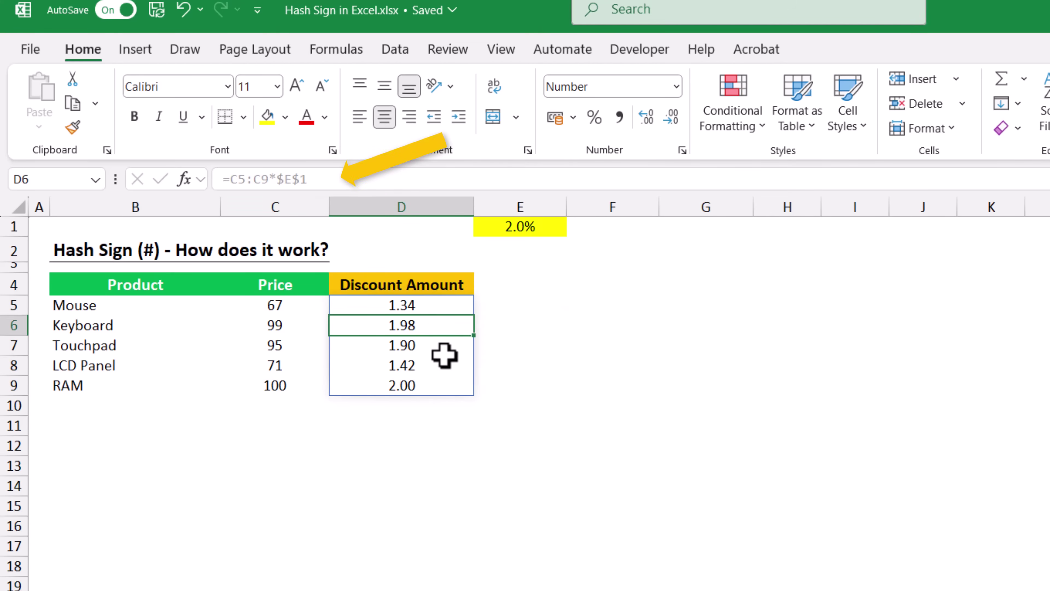
click(436, 347)
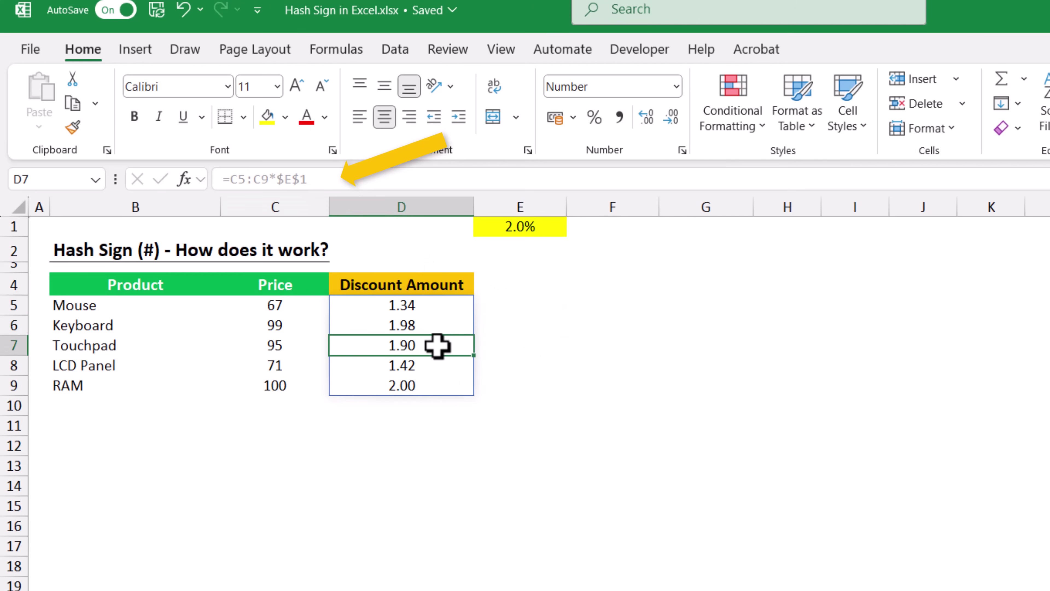
click(436, 366)
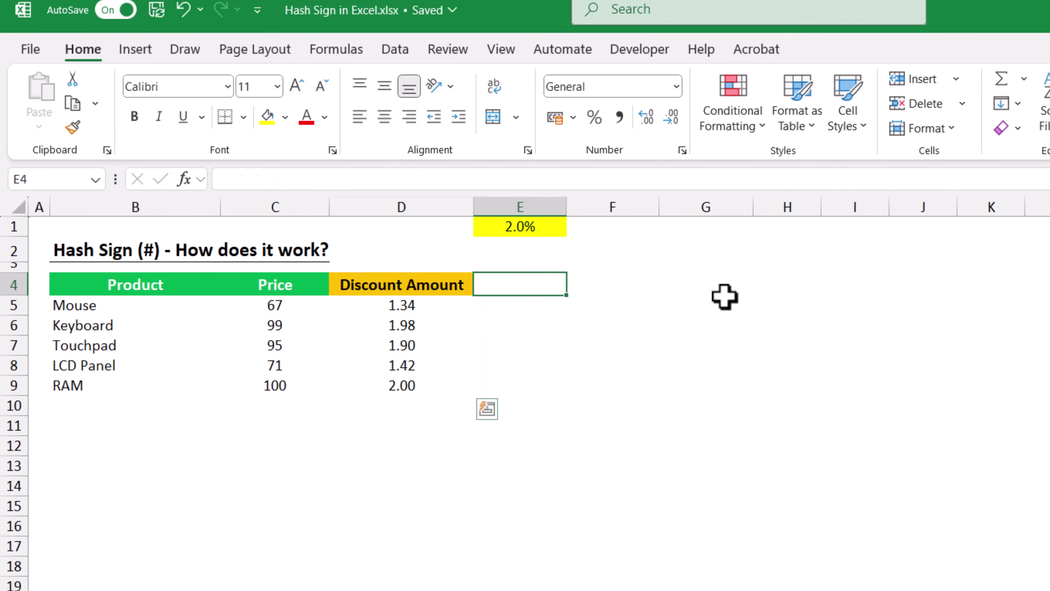
key(Down)
click(448, 307)
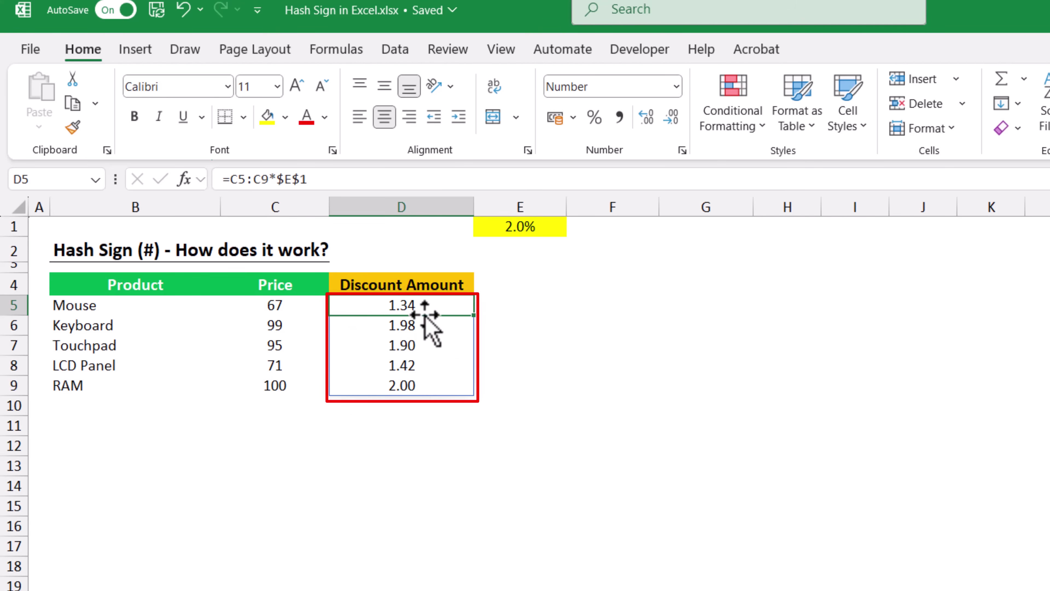
click(521, 305)
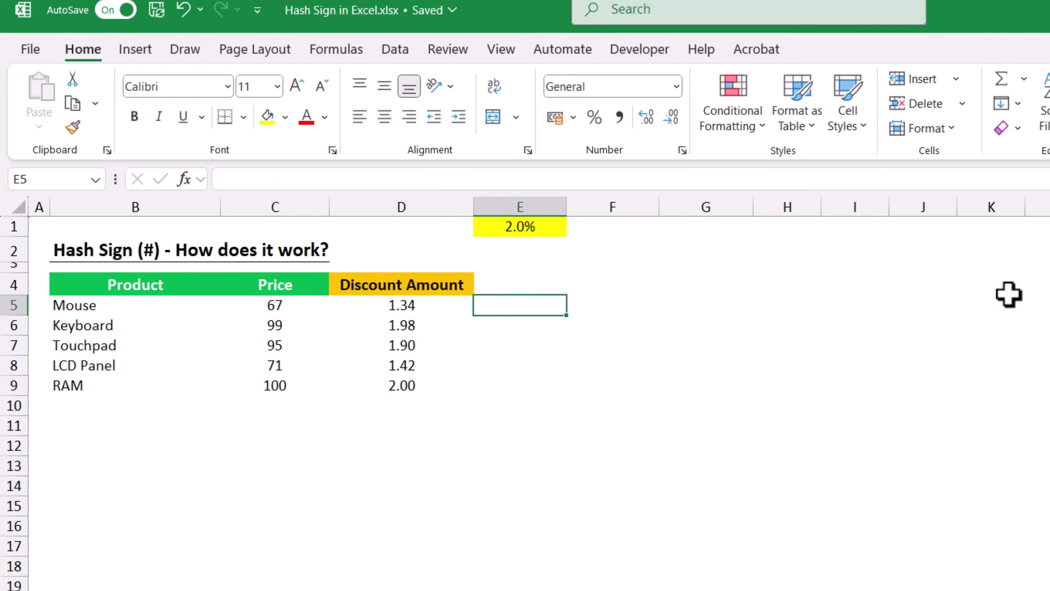
Enter =SUM(D5#) in E5 to total the whole Discount Amount spill, 8.64.
text(=sum)
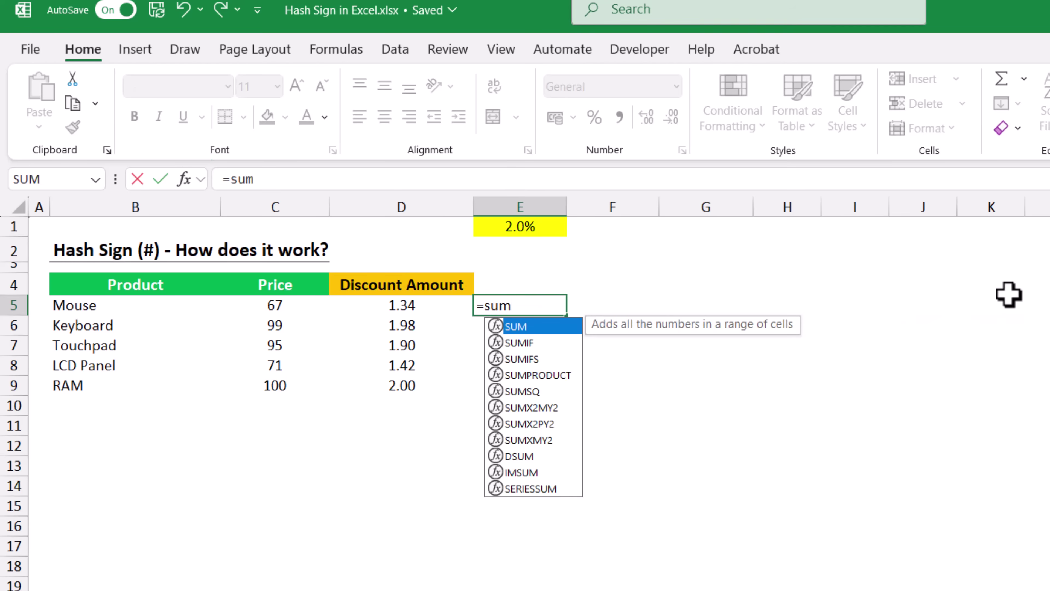
key(Tab)
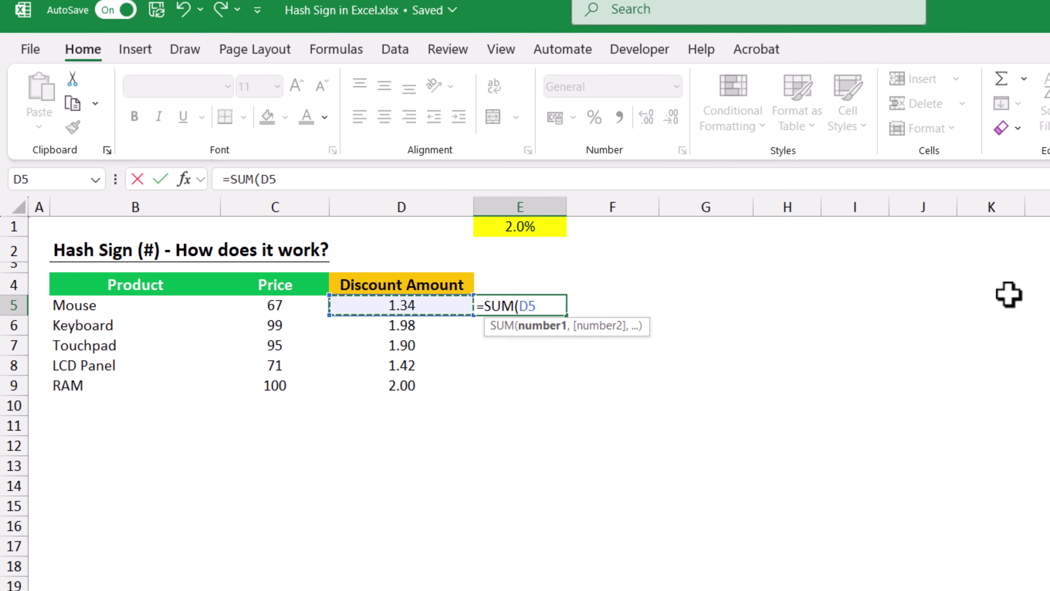
key(shift+Down)
key(shift+Down)
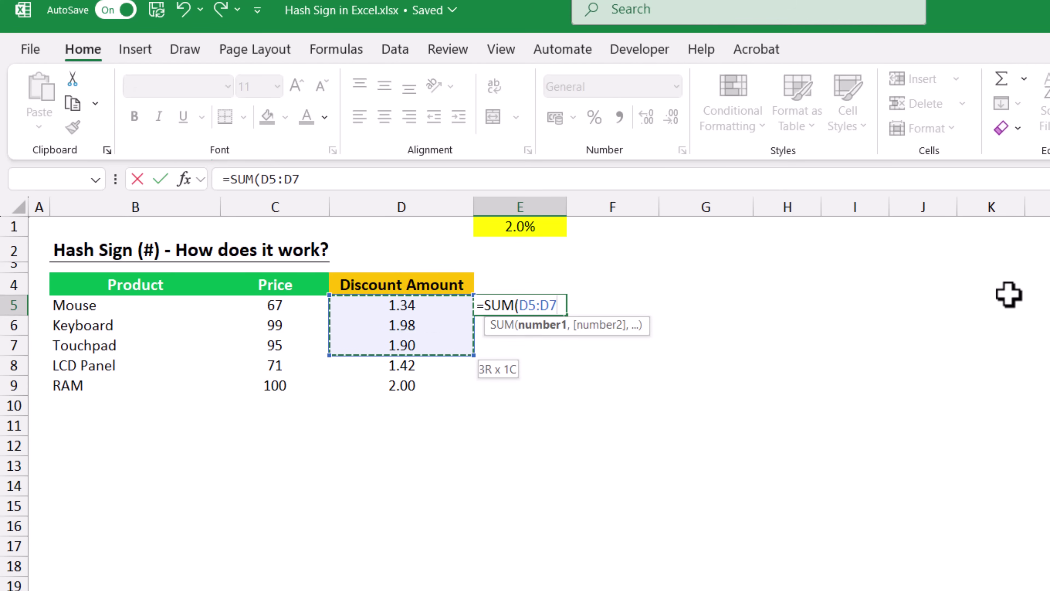
key(shift+Down)
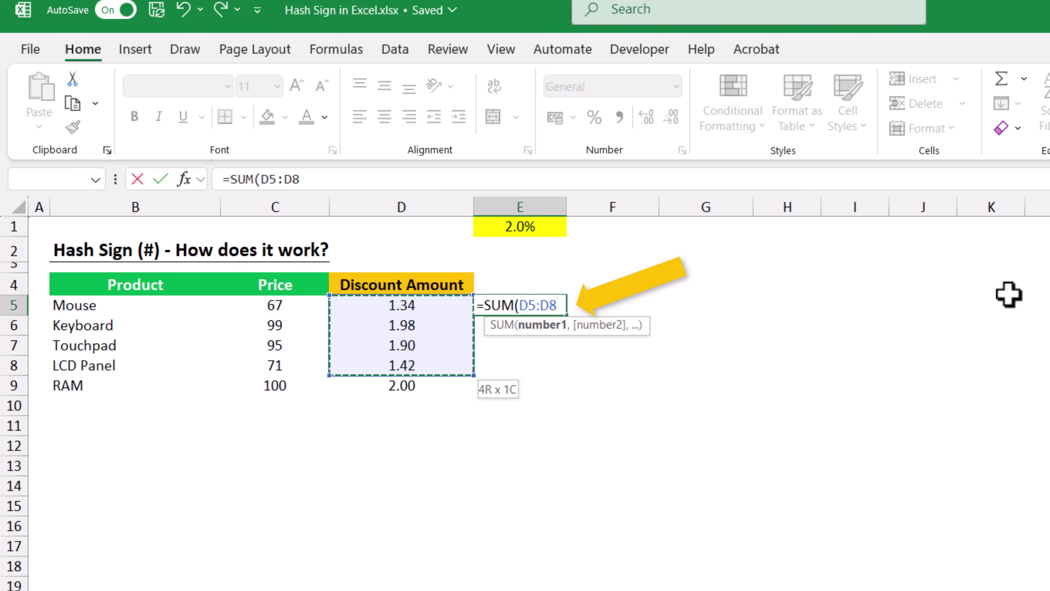
key(BackSpace)
key(BackSpace)
key(BackSpace)
text(#)
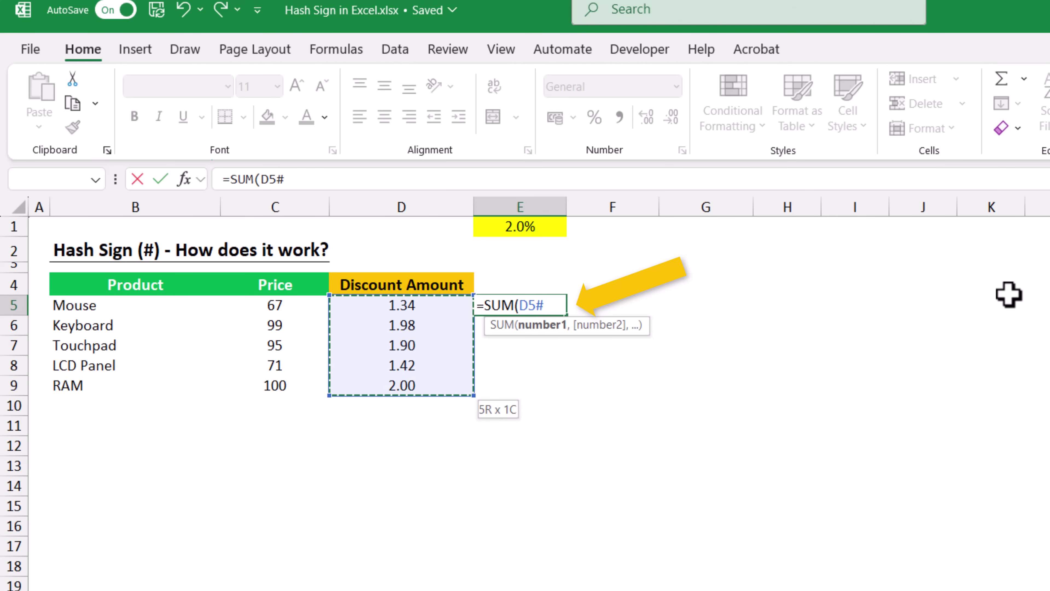
key(ctrl+z)
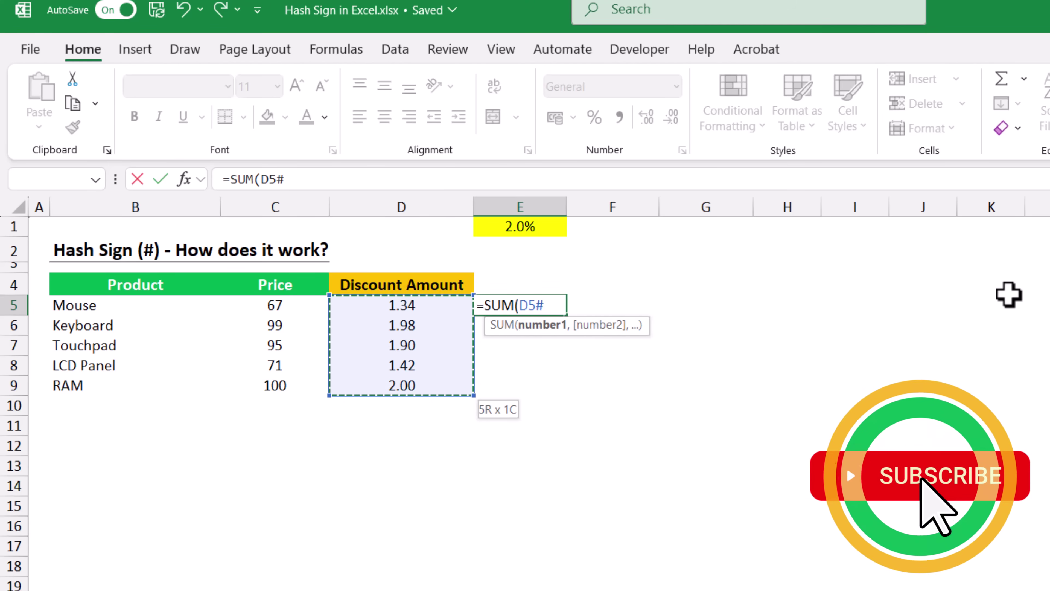
text())
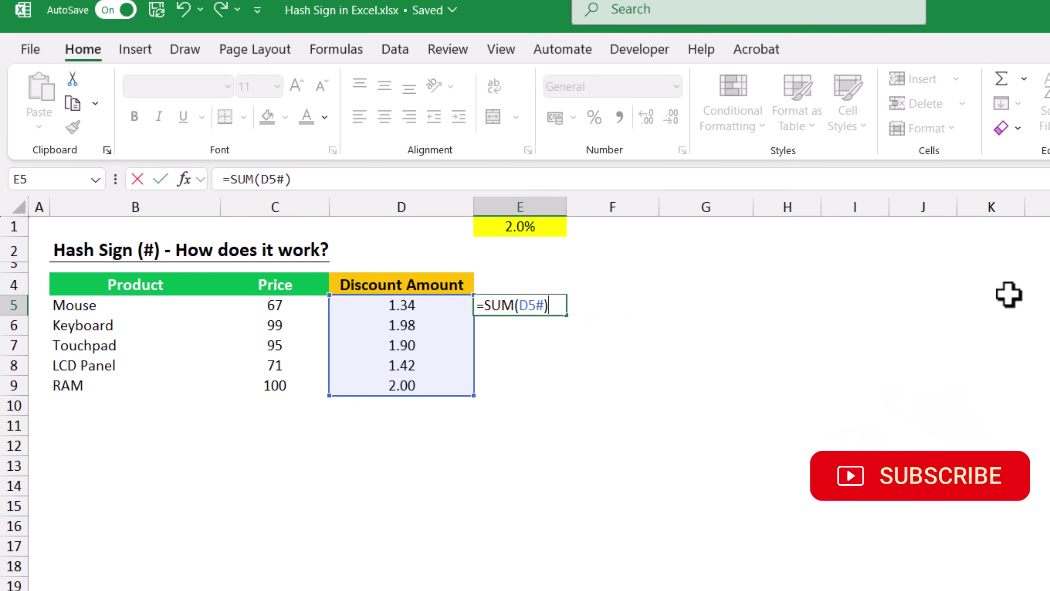
key(Return)
Reopen E5's =SUM(D5#) formula and confirm it unchanged.
click(537, 306)
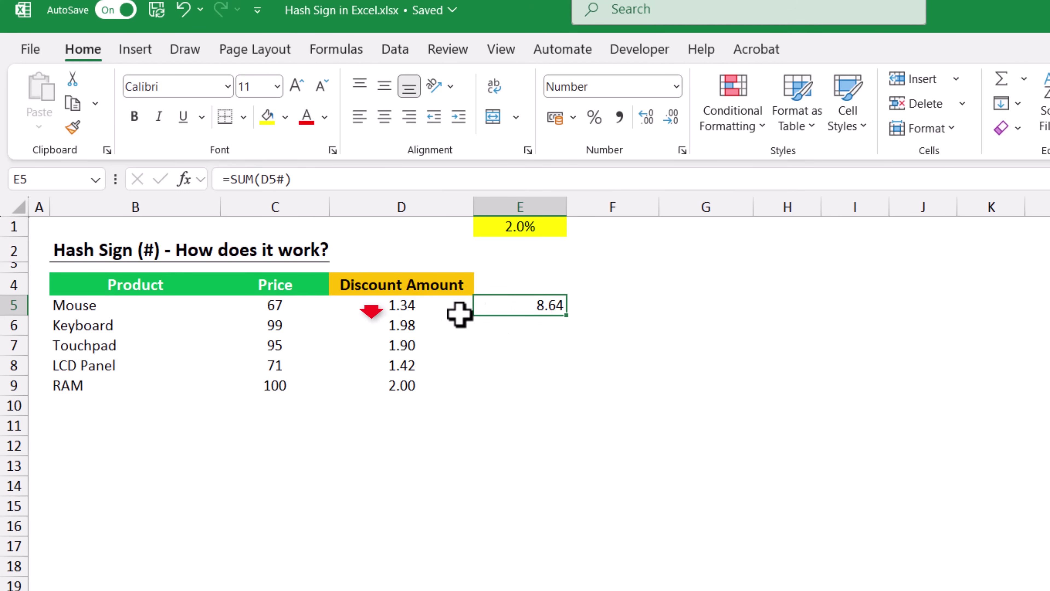
double_click(543, 306)
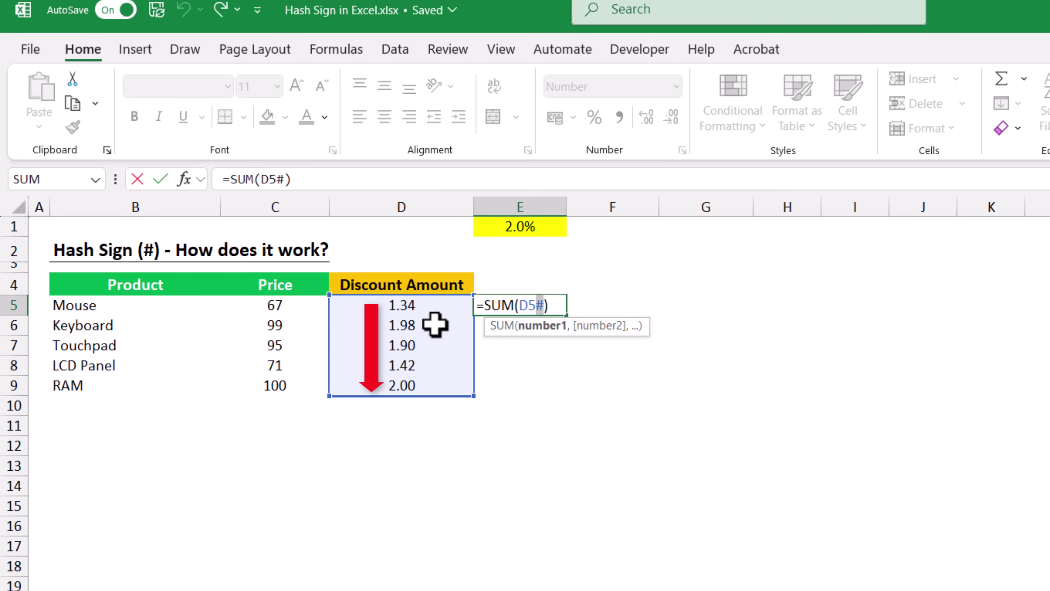
click(553, 305)
key(ctrl+Return)
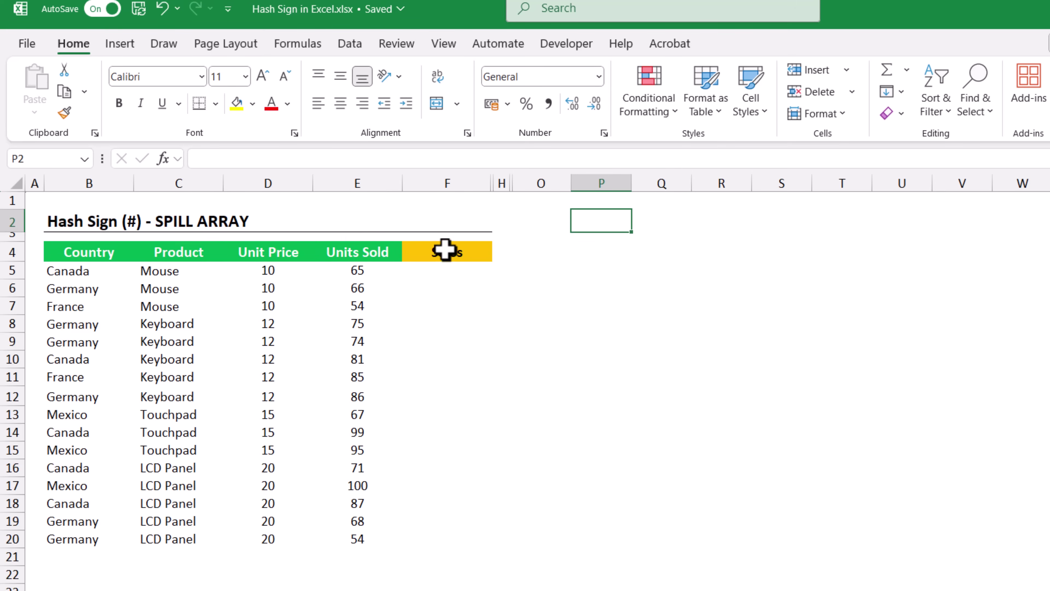
Enter a single-cell Sales formula =D5*E5 in F5.
click(446, 270)
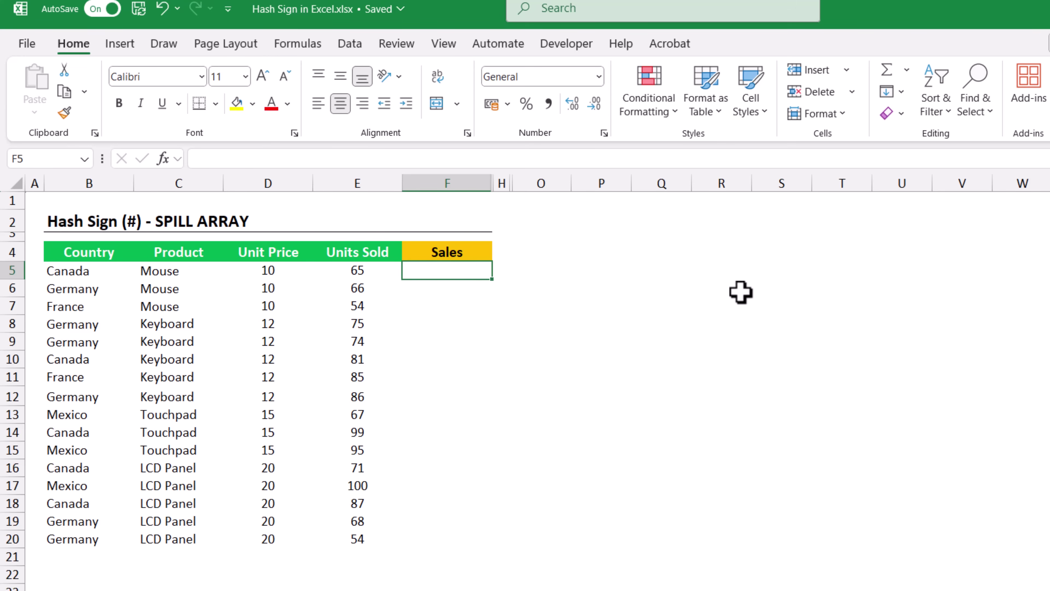
text(=)
key(Left)
key(Left)
text(*)
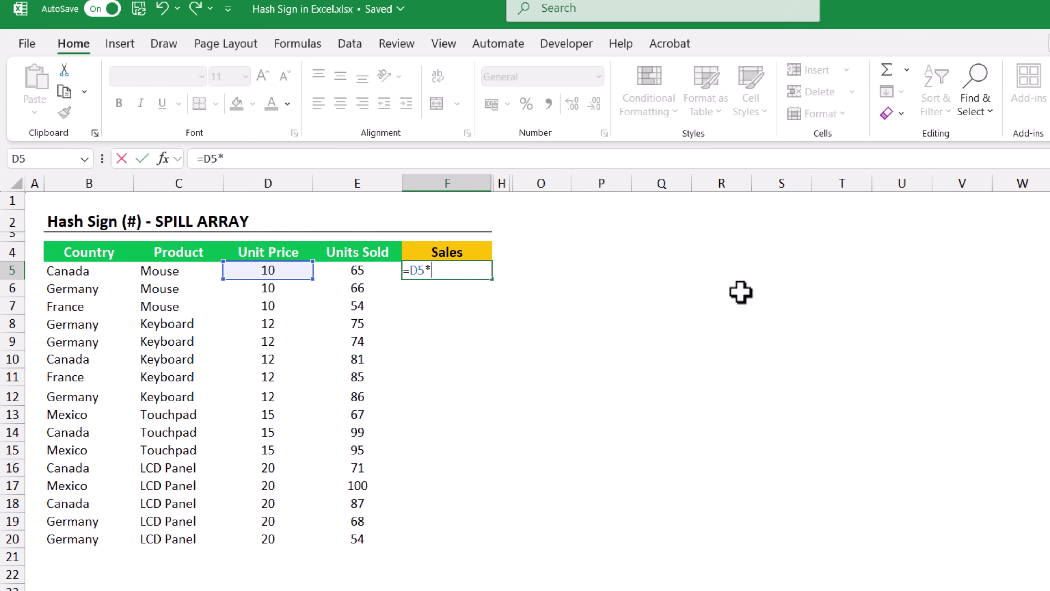
key(Left)
key(Return)
Replace F5 with =D5:D20*E5:E20 so Sales spills down F5:F20, then check spilled cells.
key(Up)
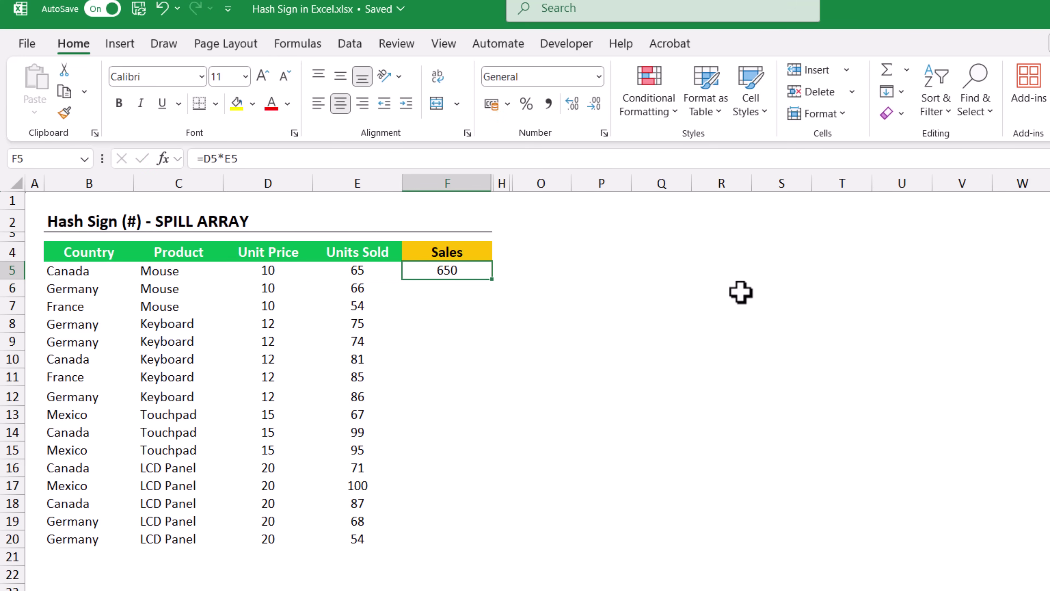
key(Delete)
text(=)
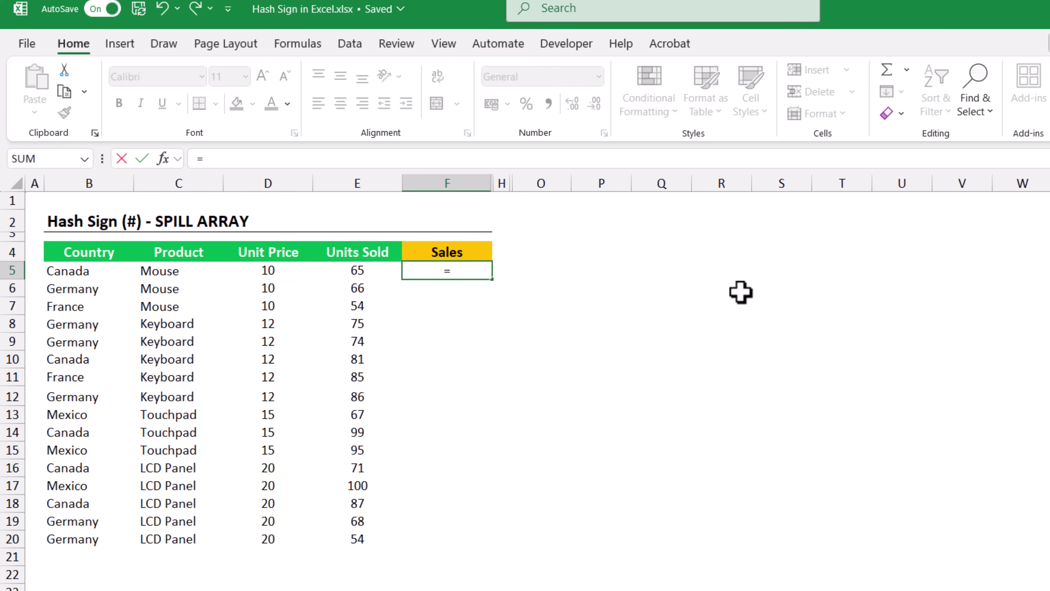
key(Left)
key(Left)
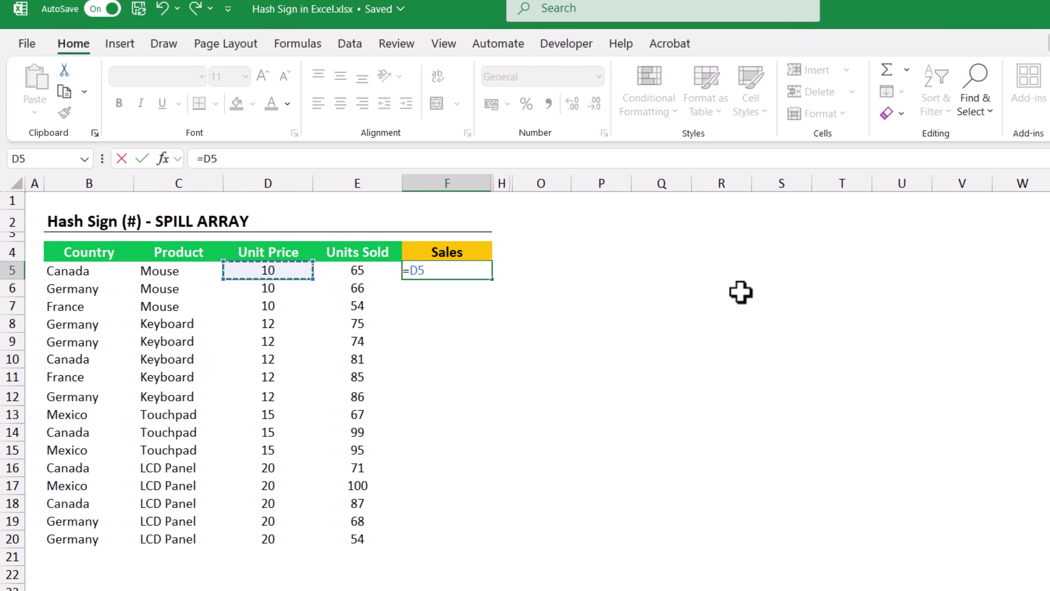
key(ctrl+shift+Down)
text(*)
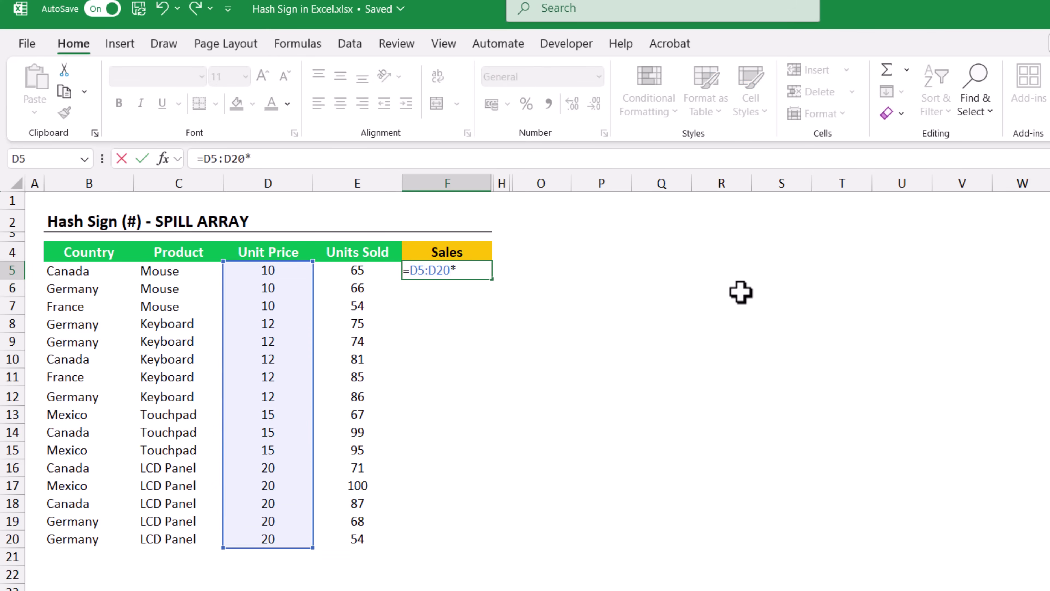
key(Left)
key(ctrl+shift+Down)
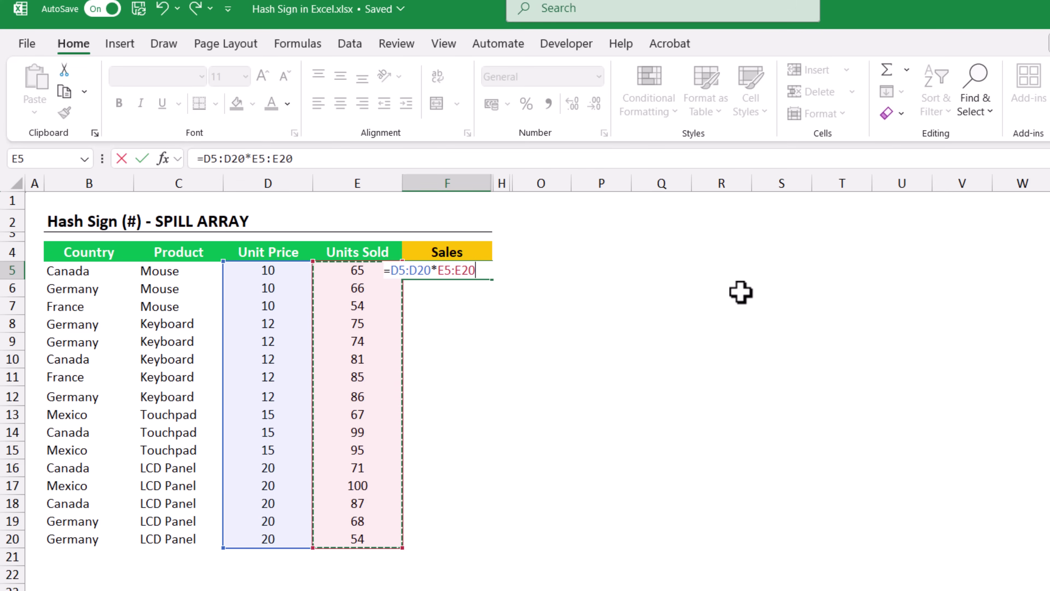
key(Return)
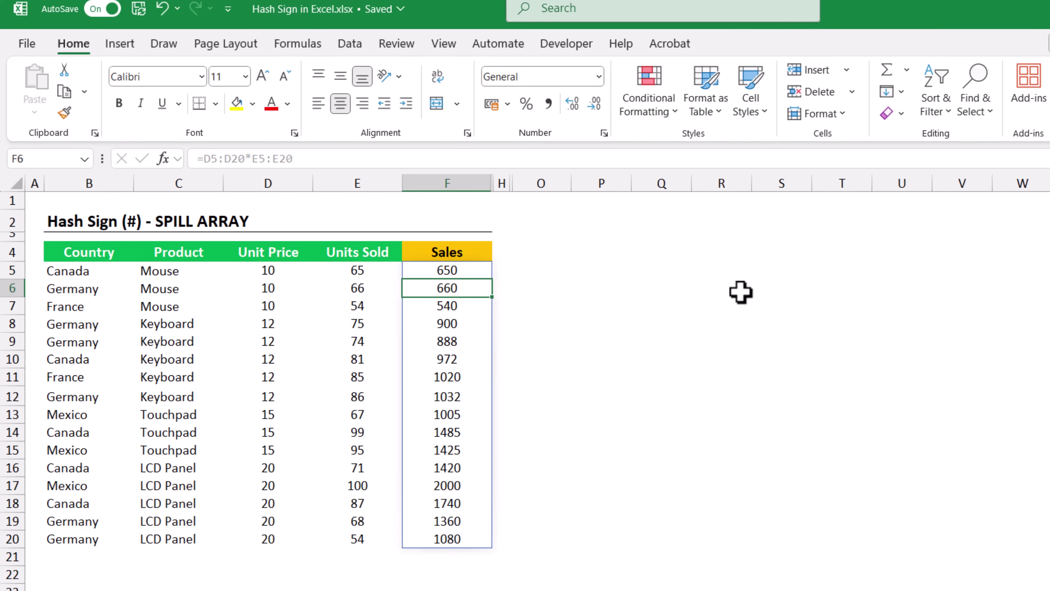
click(444, 270)
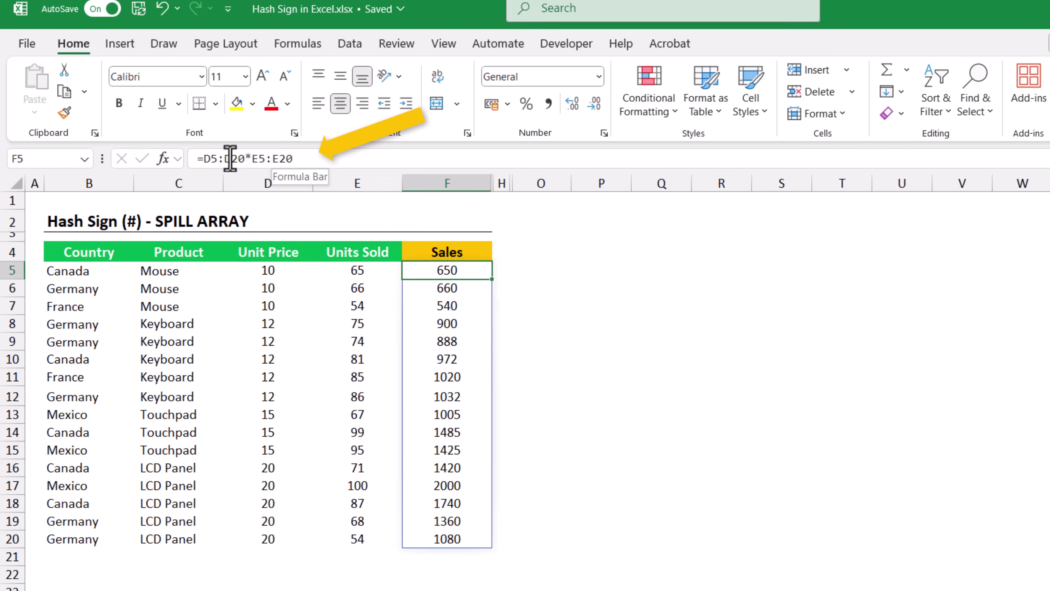
click(461, 290)
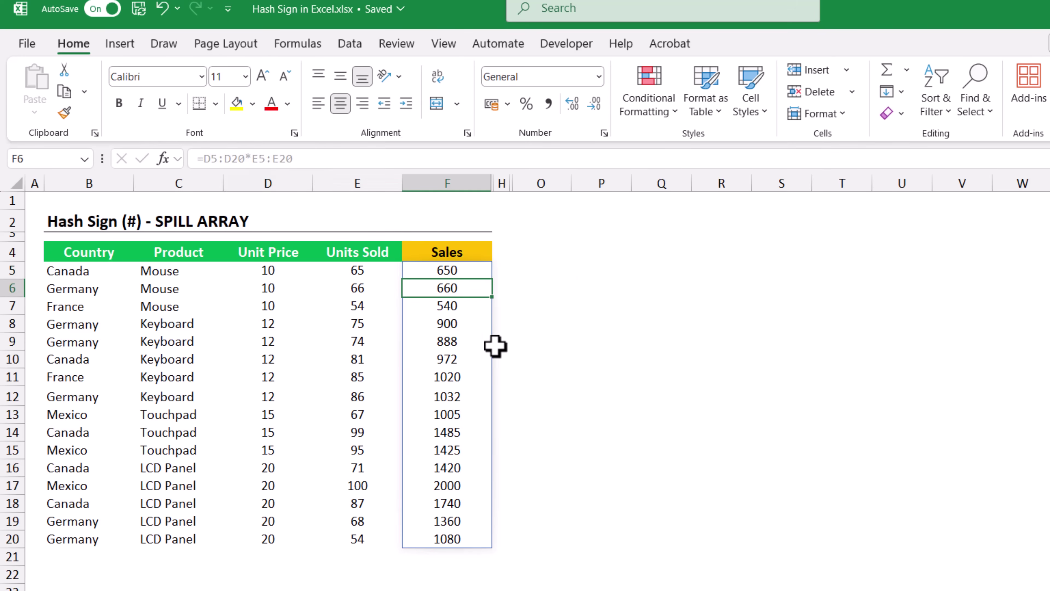
click(444, 319)
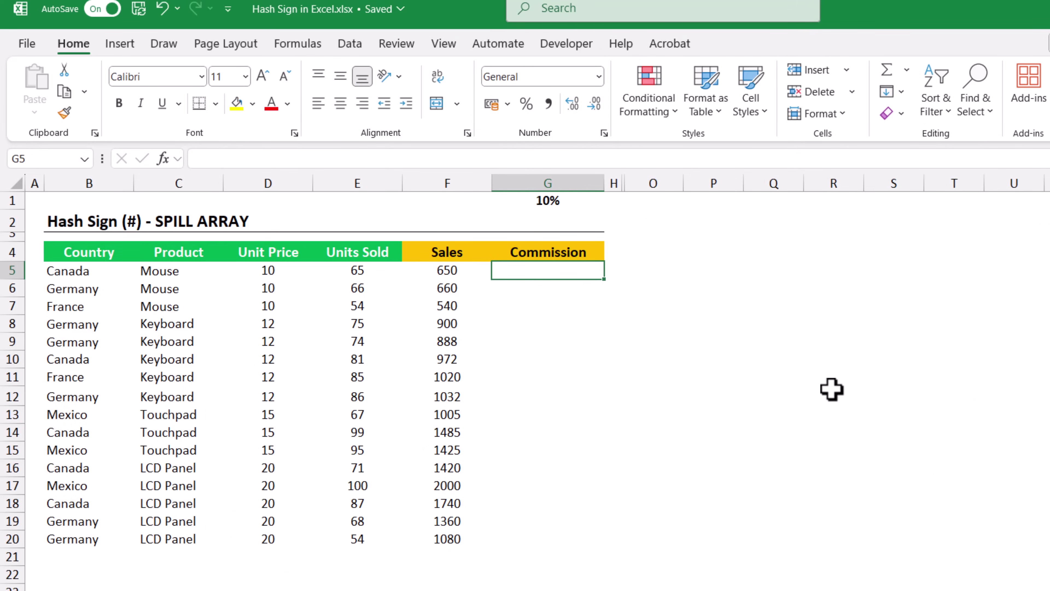
Enter =F5#*$G$1 in G5 so 10% commissions spill down G5:G20, 65 to 108.
text(=)
key(Left)
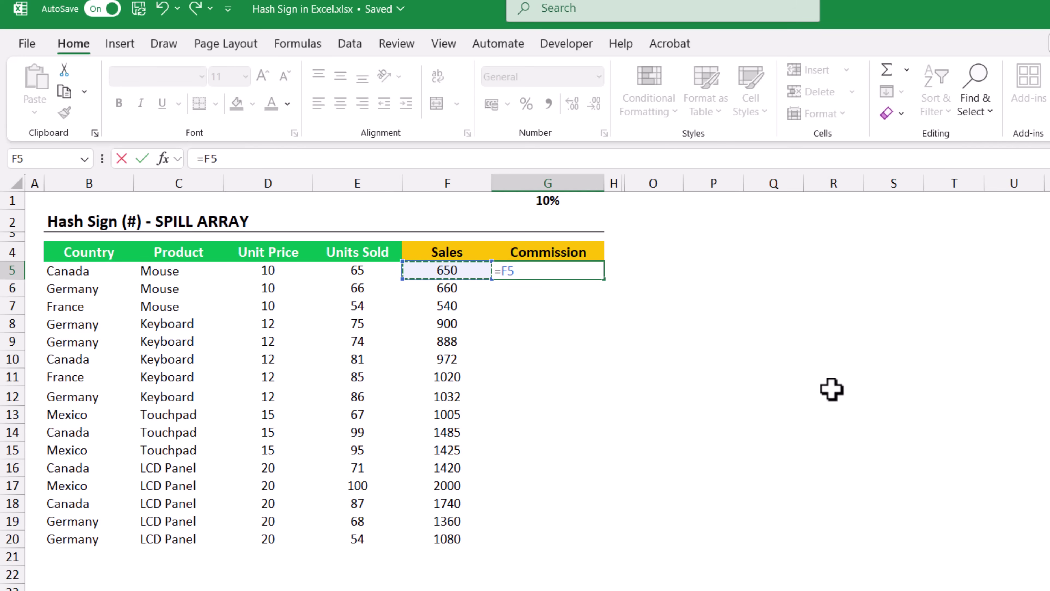
text(#)
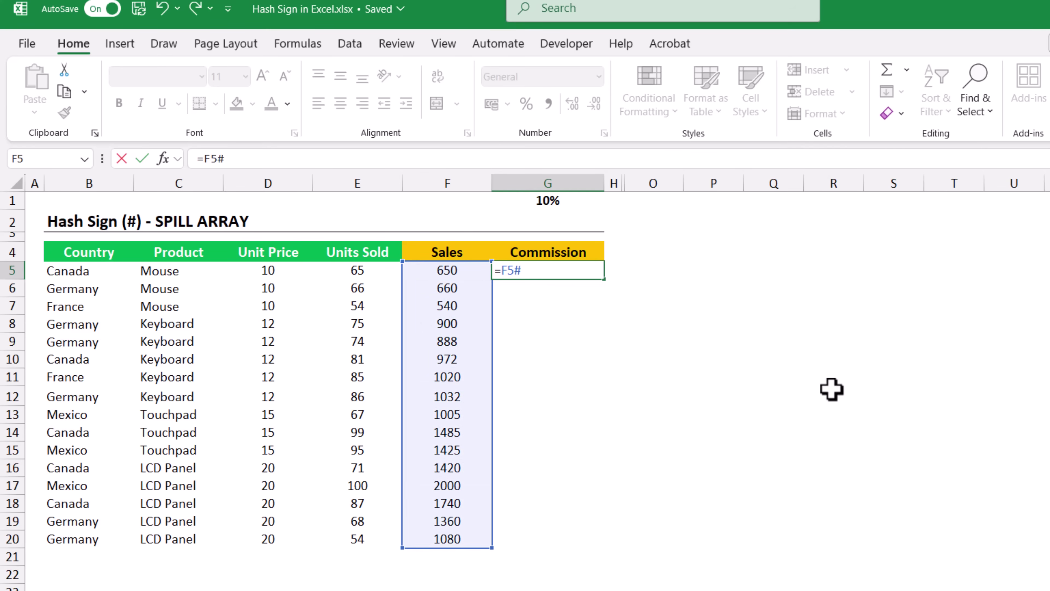
key(Up)
key(Up)
key(Up)
key(Up)
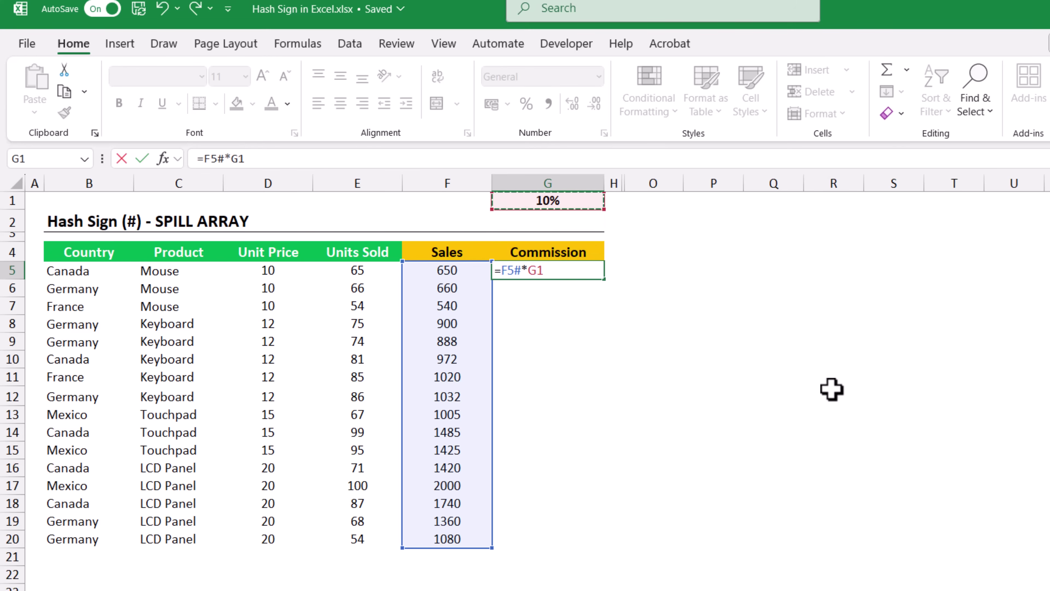
key(F4)
key(Return)
click(628, 253)
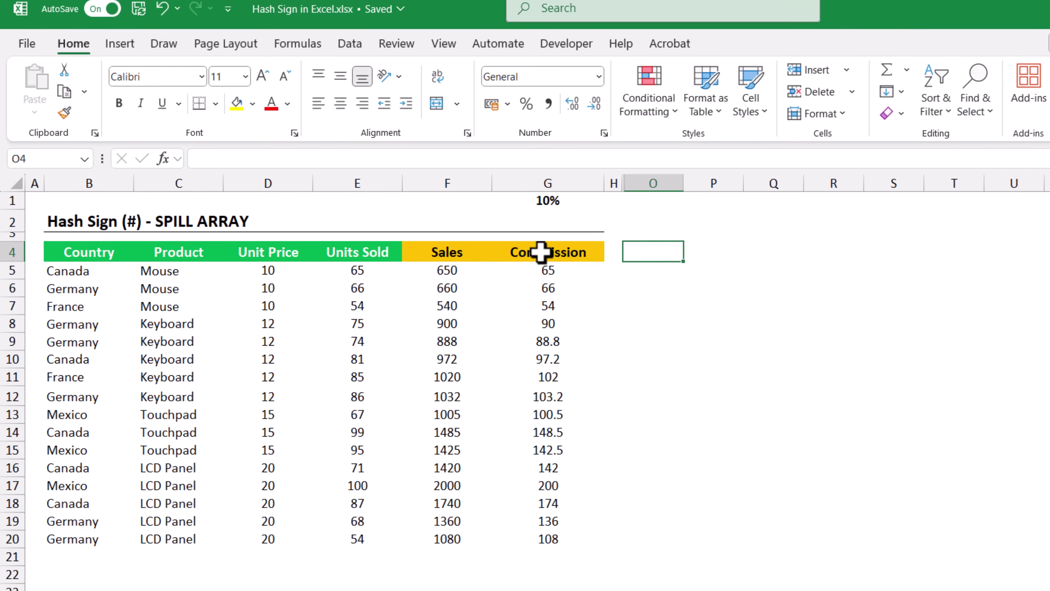
click(566, 270)
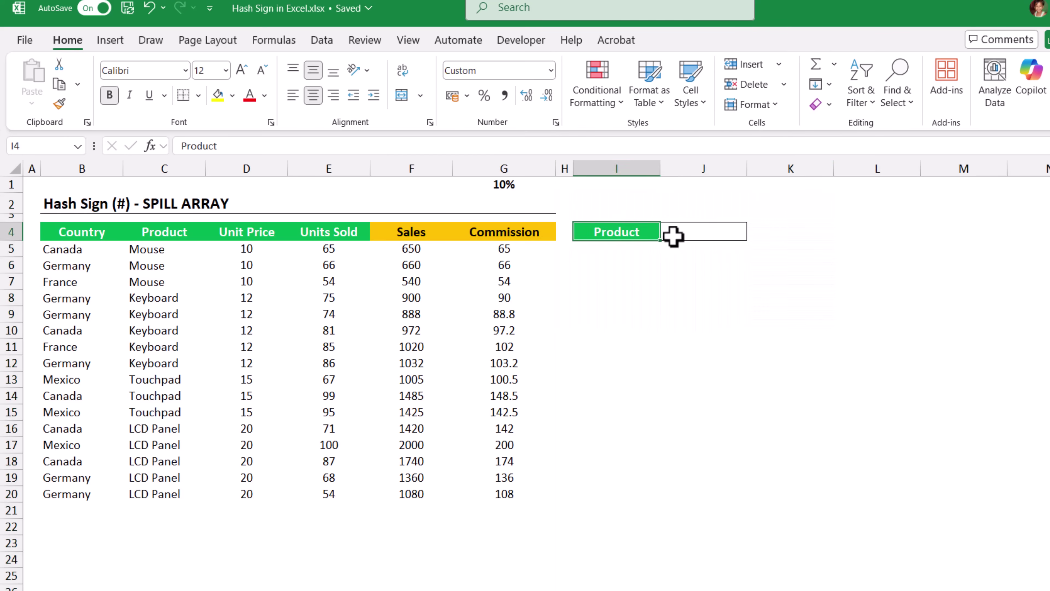
Enter =UNIQUE(C5:C20) in L4, spilling Mouse, Keyboard, Touchpad and LCD Panel to L7.
click(673, 236)
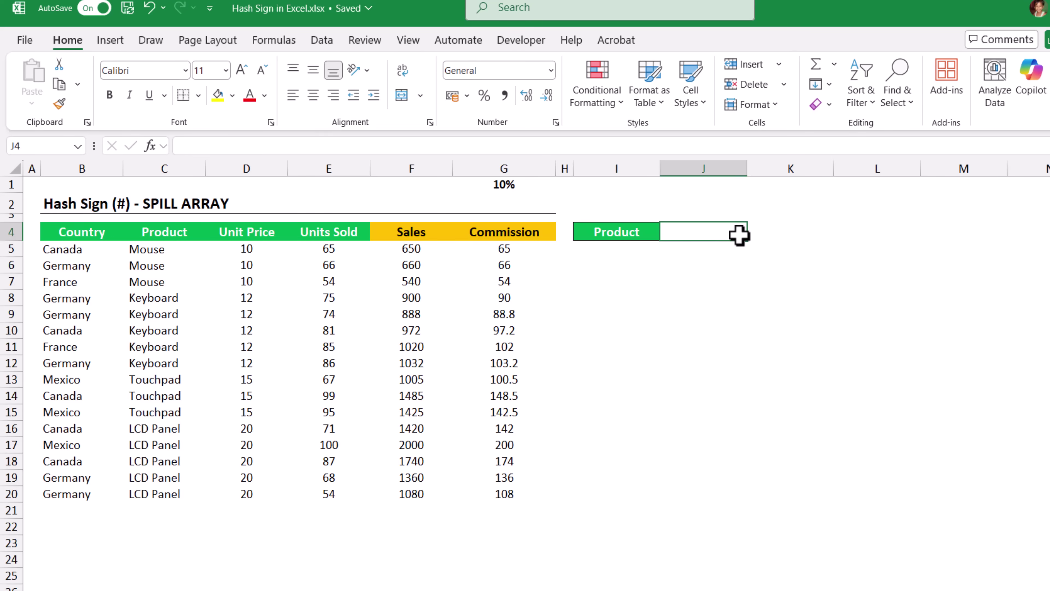
click(903, 228)
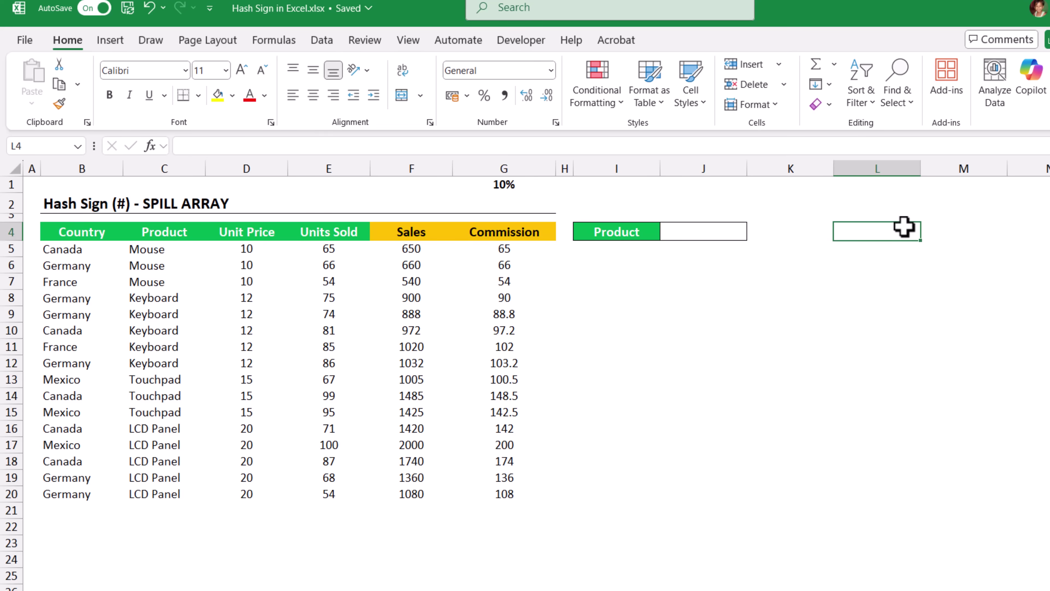
text(=uni)
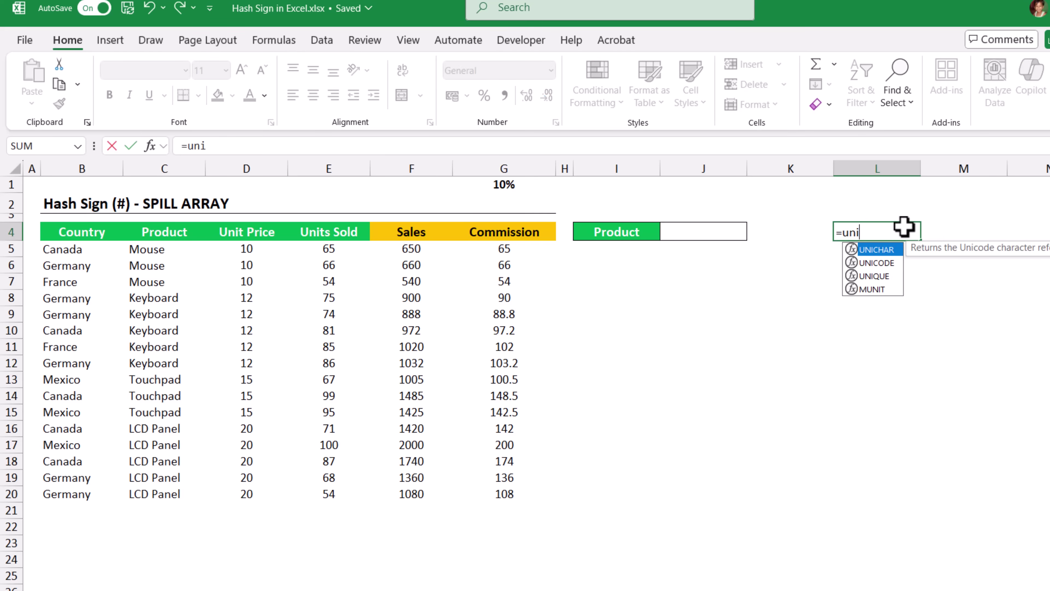
key(Down)
key(Down)
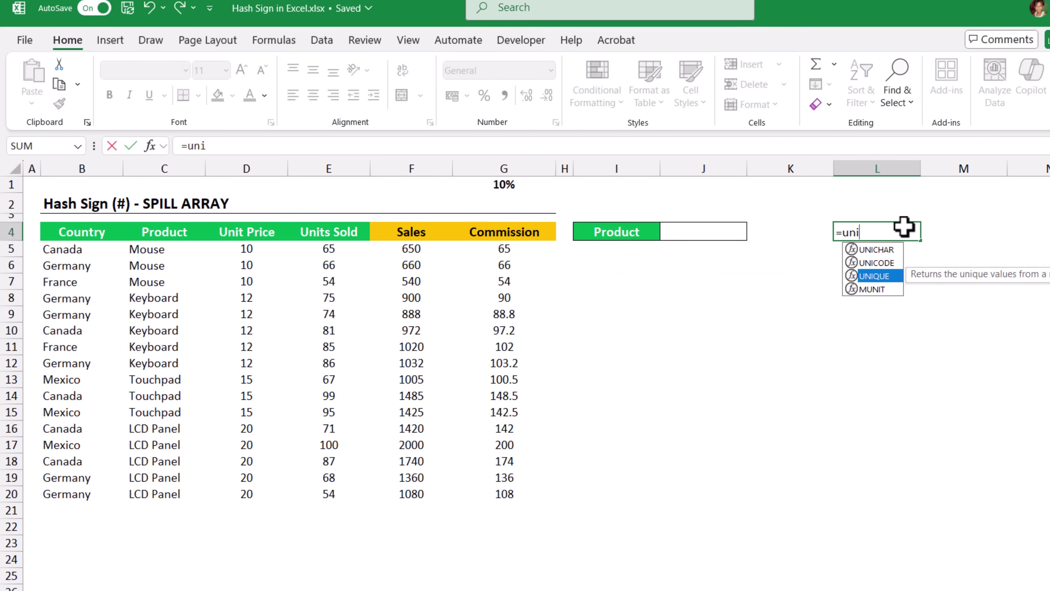
key(Tab)
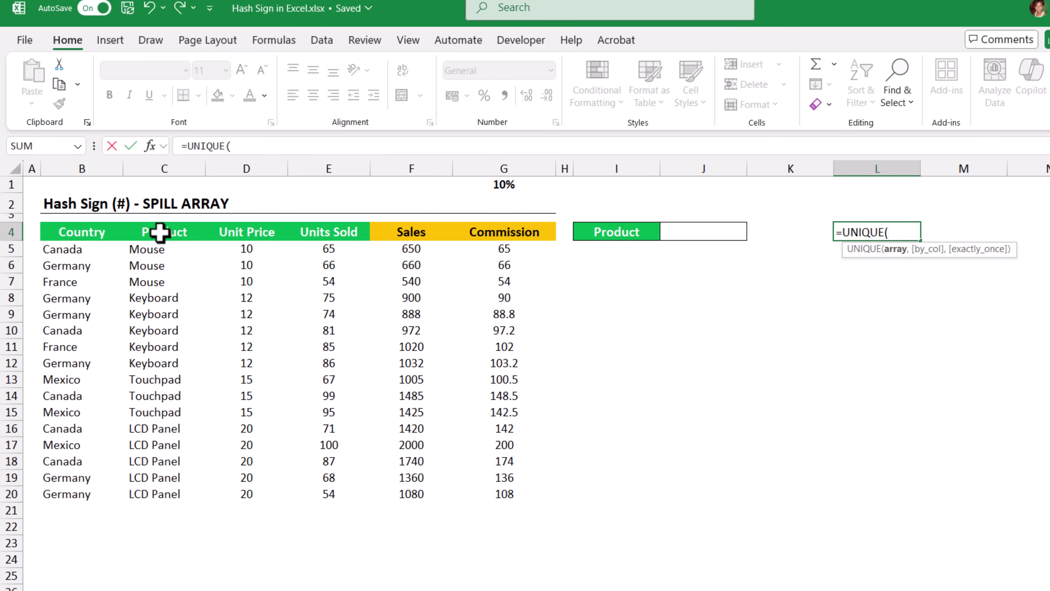
drag(149, 249, 150, 495)
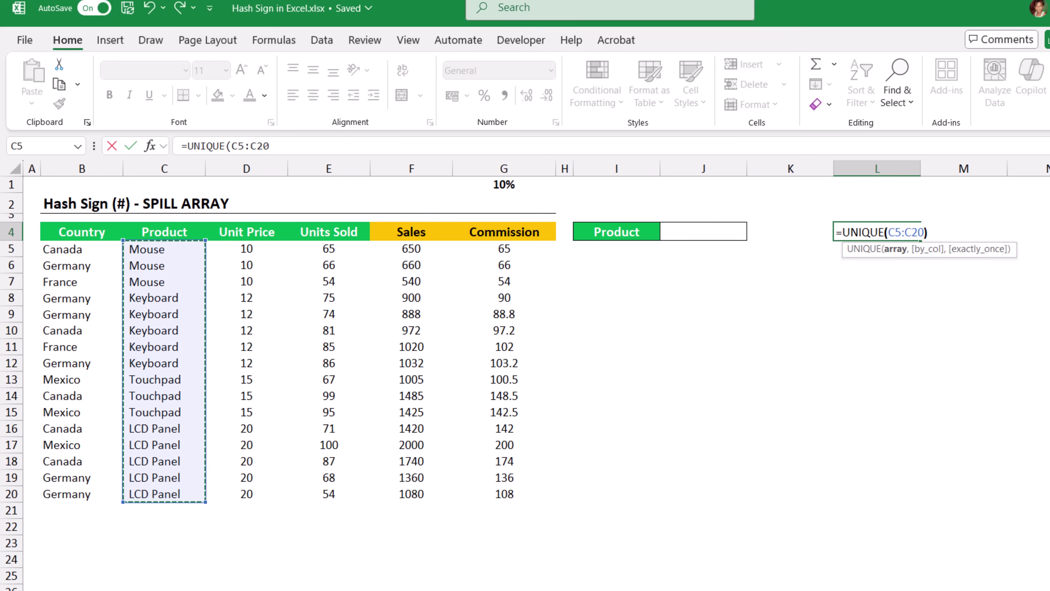
key(Return)
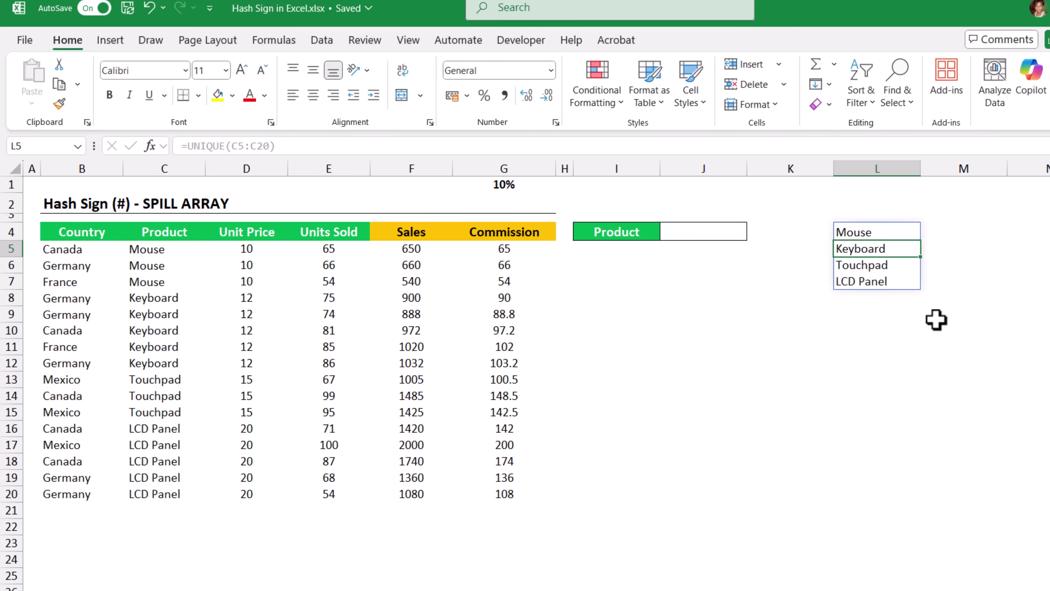
click(891, 229)
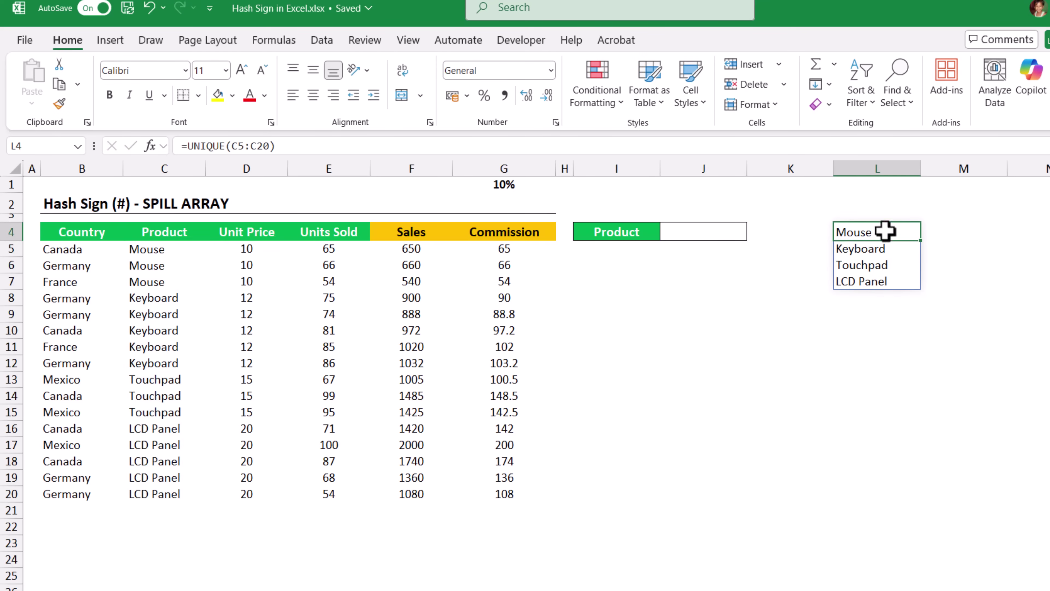
Give J4 List data validation sourced from =$L$4# for a product dropdown.
click(705, 236)
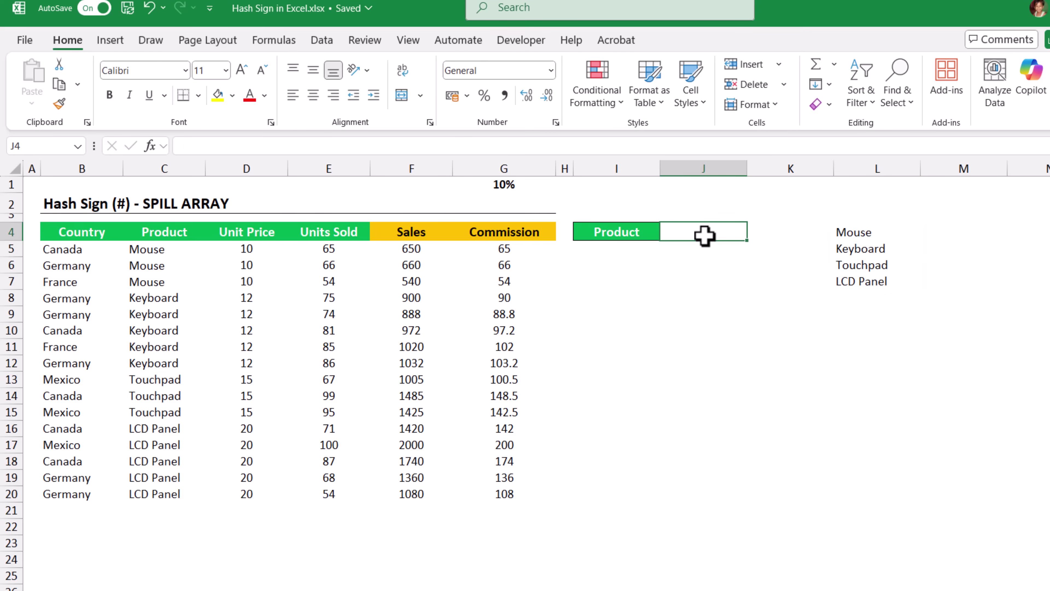
click(325, 41)
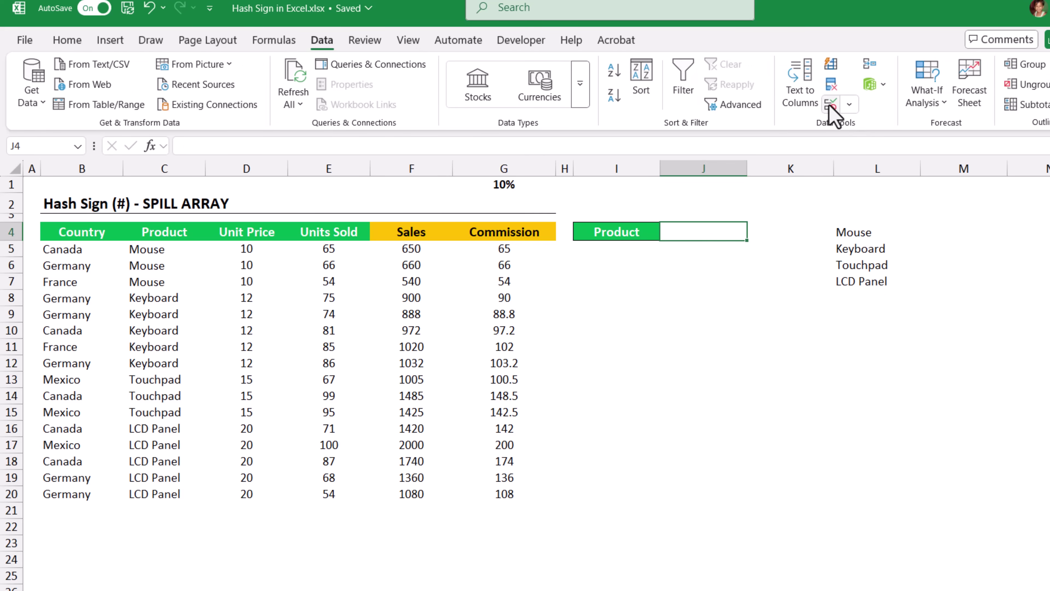
click(848, 105)
click(845, 131)
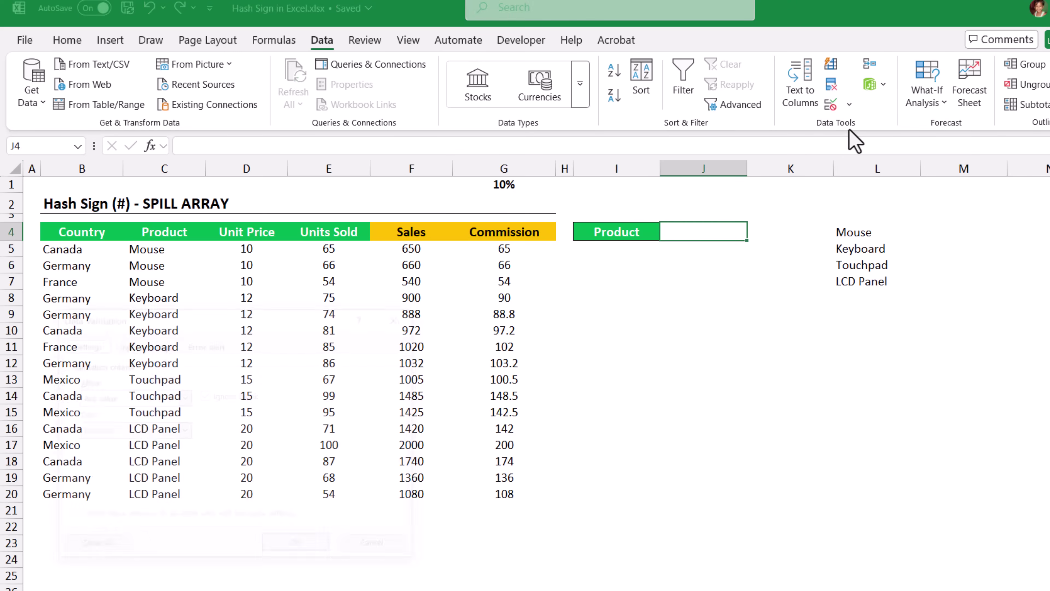
click(136, 398)
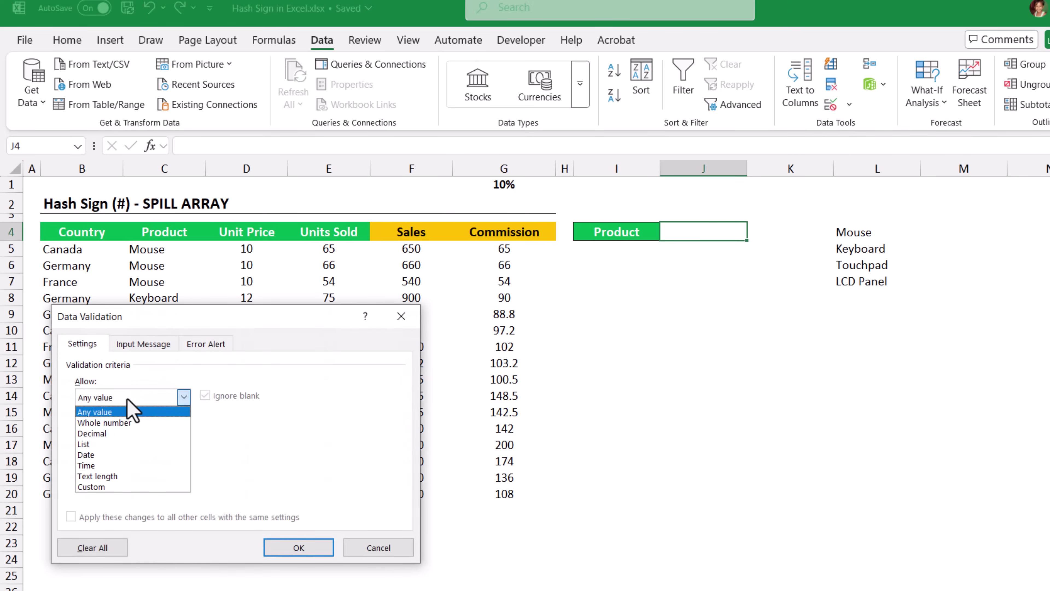
click(105, 446)
click(98, 463)
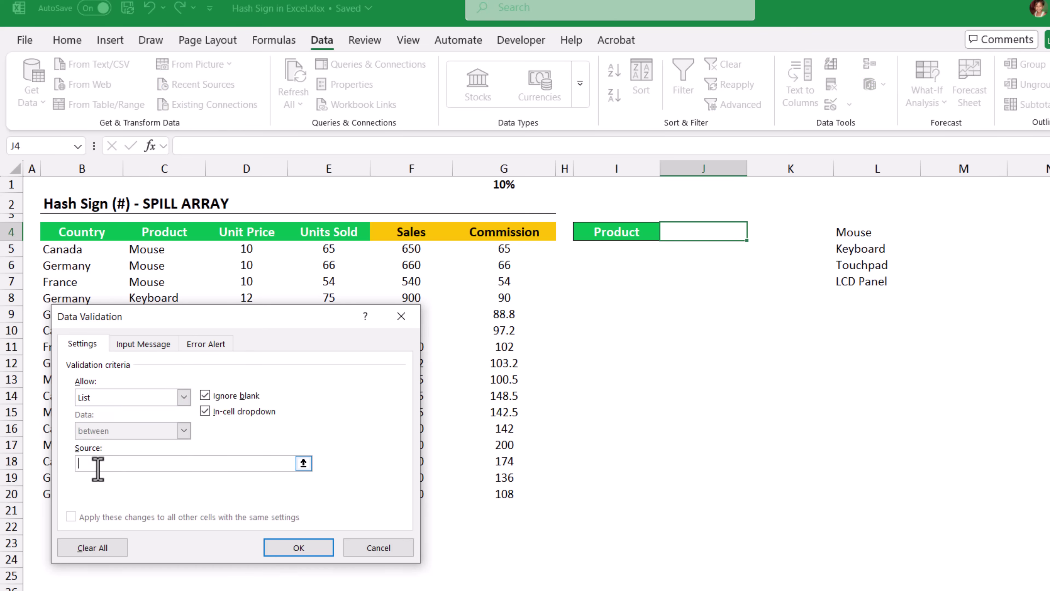
click(862, 233)
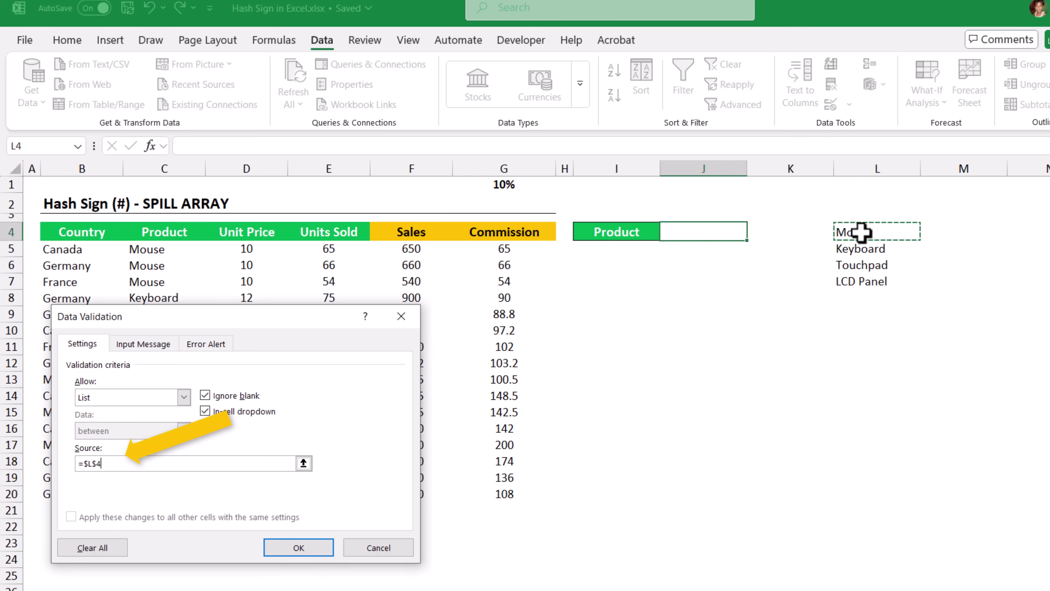
text(#)
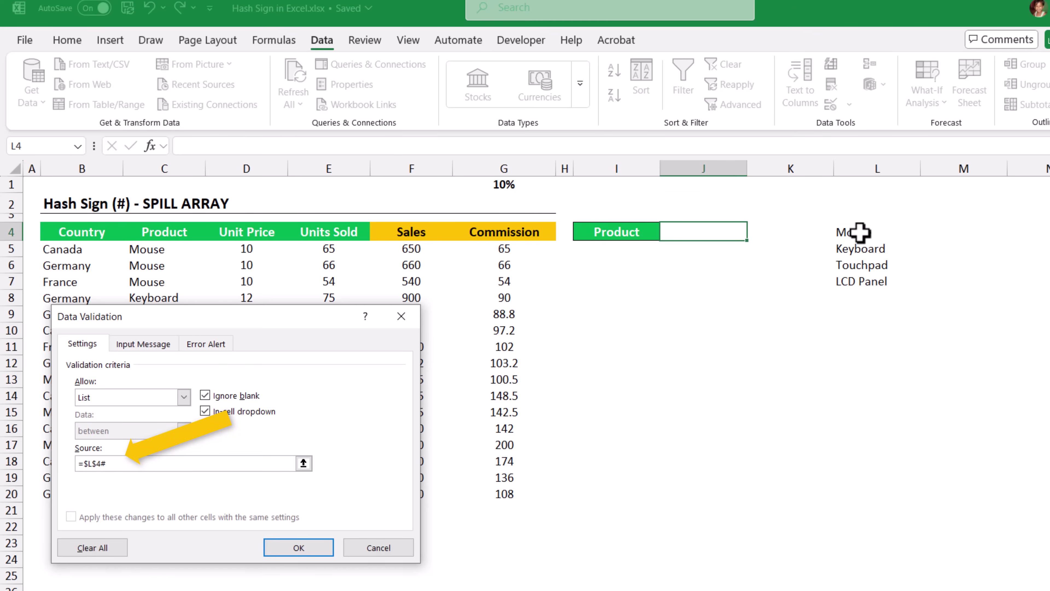
click(307, 551)
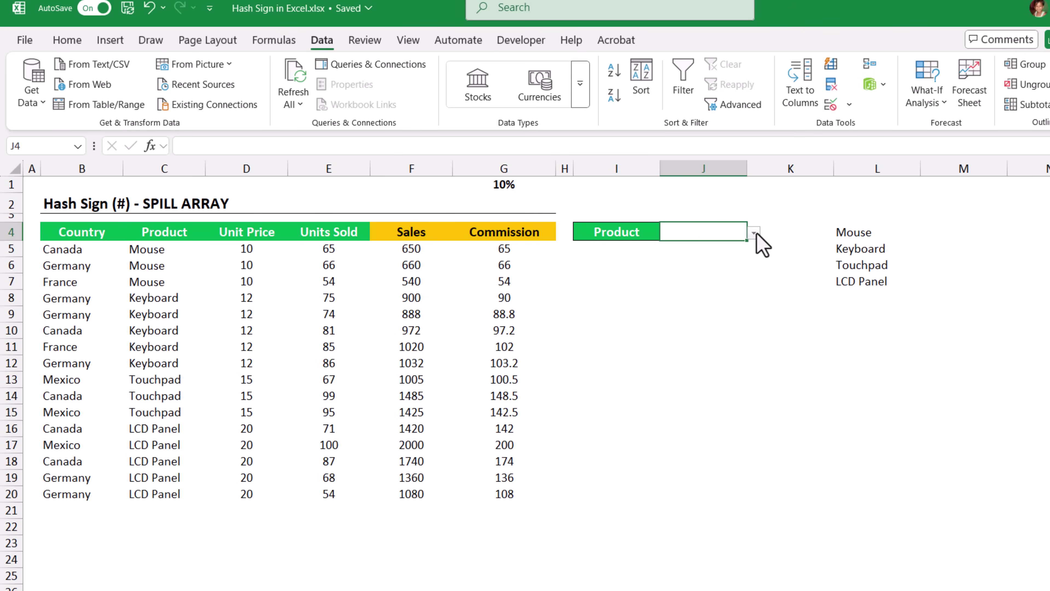
Pick Keyboard in J4, then change C10's product to Microphone.
click(755, 233)
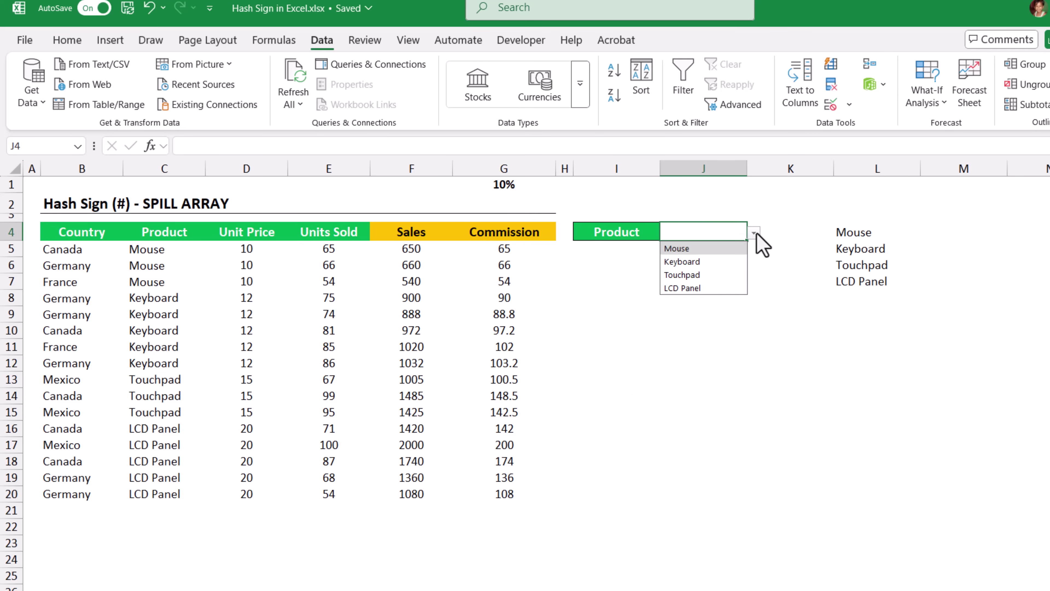
click(709, 261)
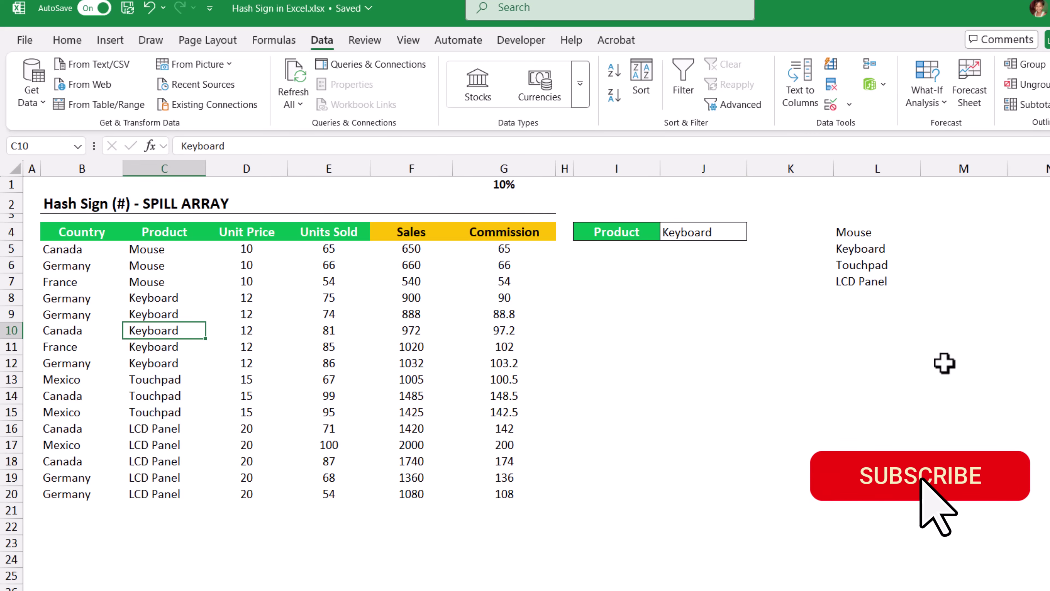
text(Mi)
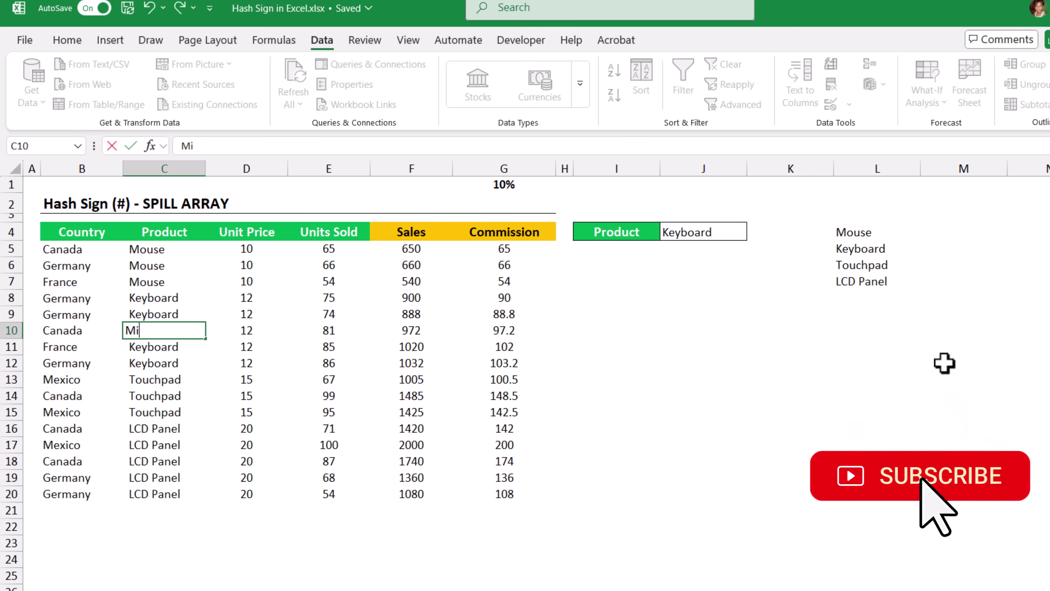
text(cro)
text(phone)
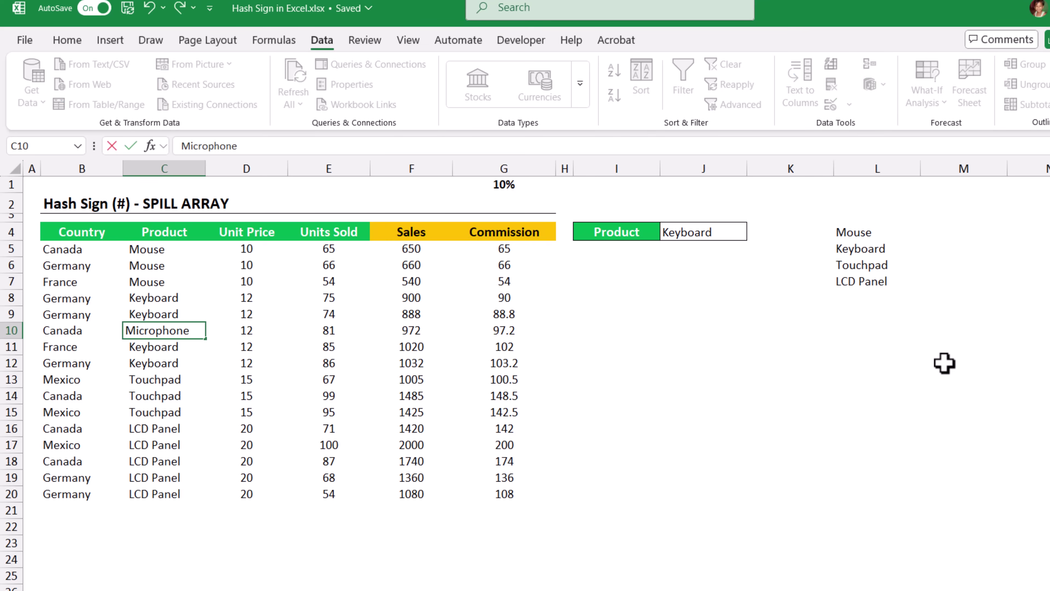
key(Return)
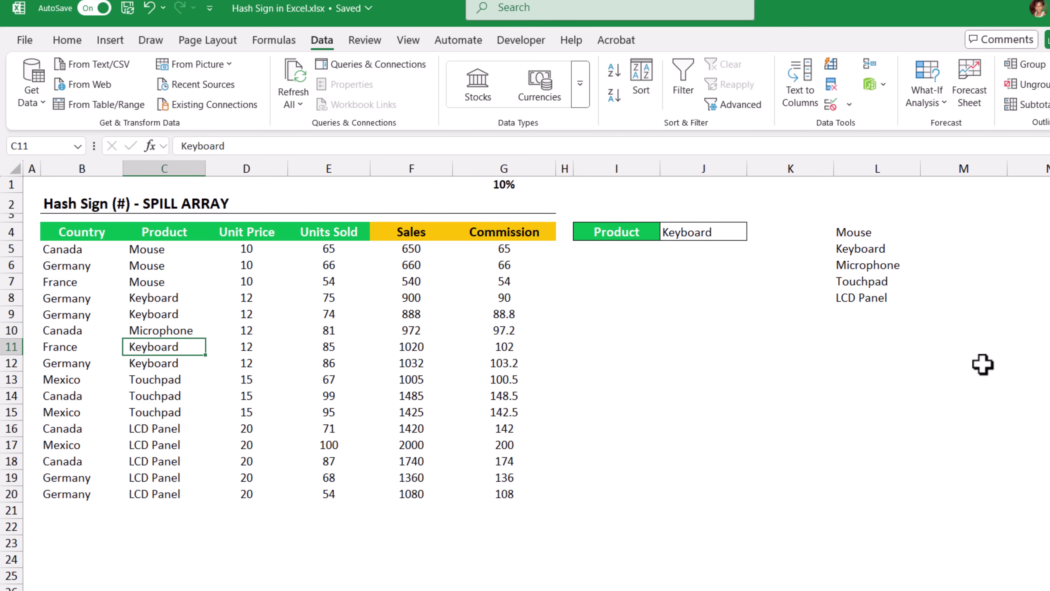
Check the UNIQUE product list, then select Microphone from J4's dropdown.
click(862, 265)
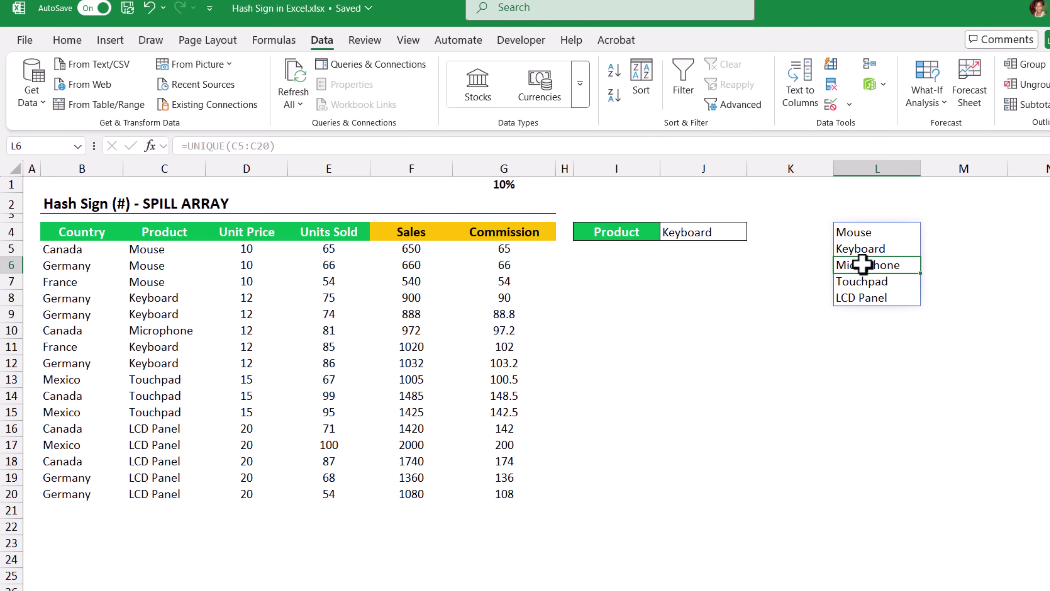
click(729, 229)
click(754, 233)
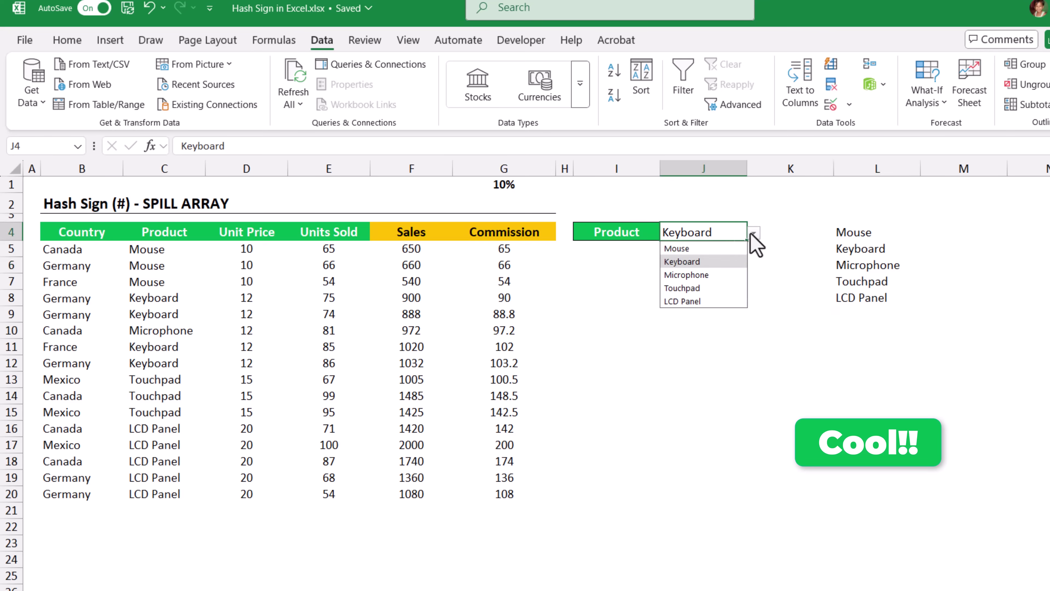
click(705, 275)
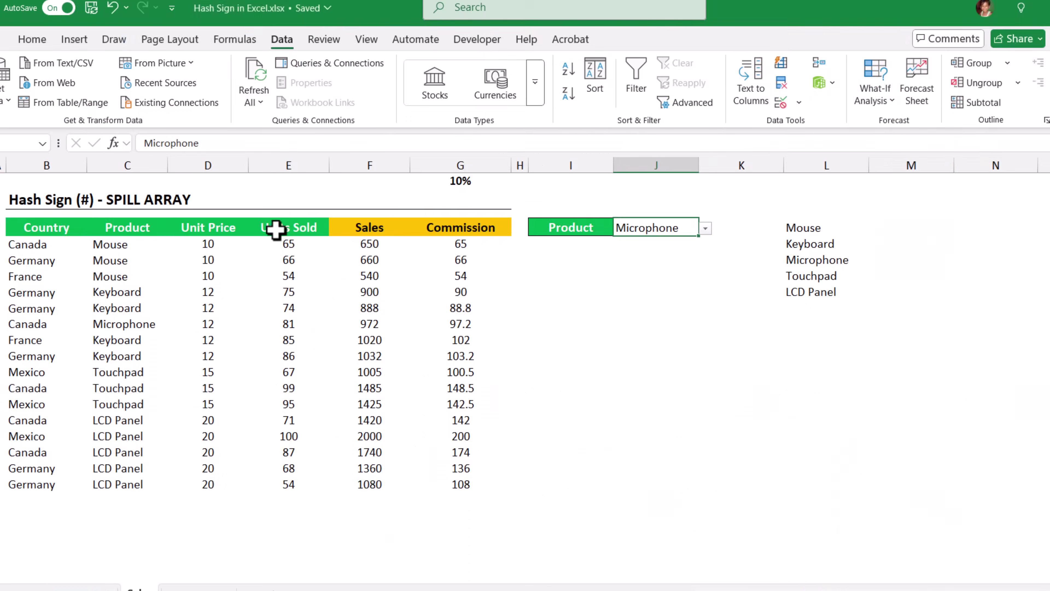
Copy the Country-to-Commission headers B5:G5 and paste them at I13.
drag(53, 227, 450, 232)
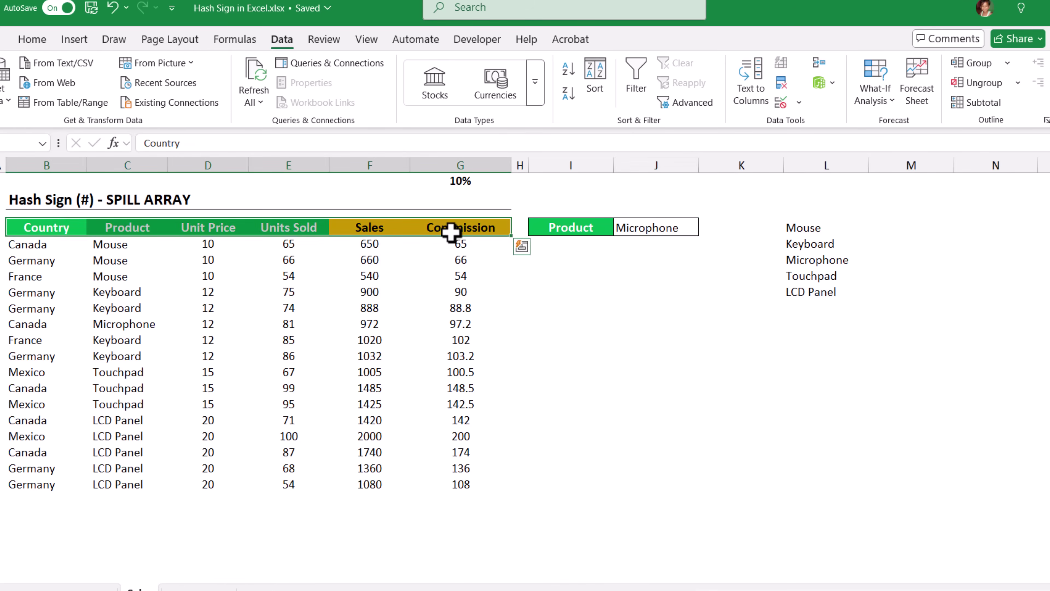
key(ctrl+c)
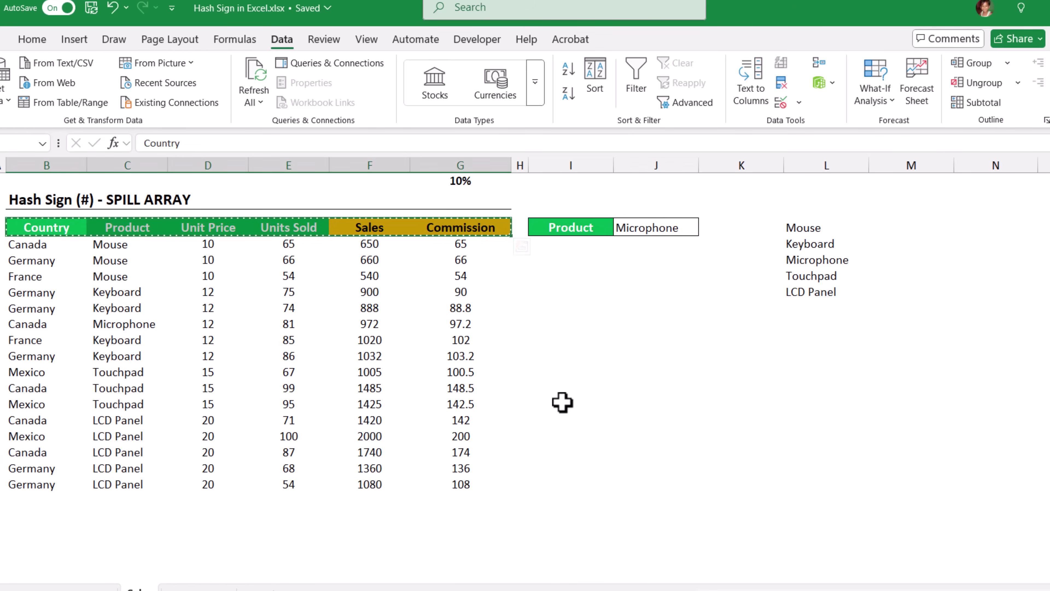
click(566, 389)
key(ctrl+v)
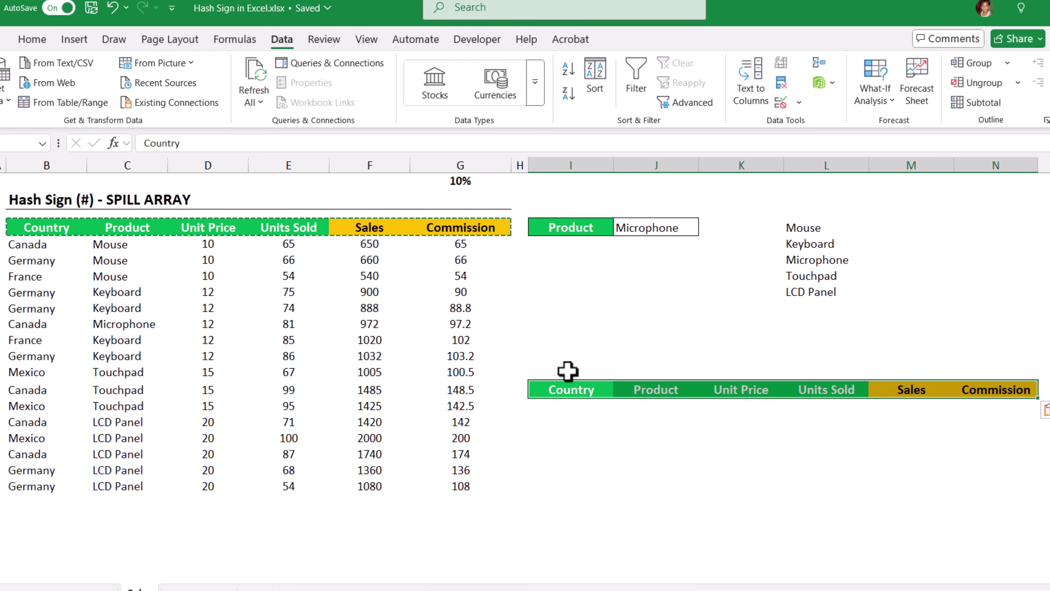
key(Return)
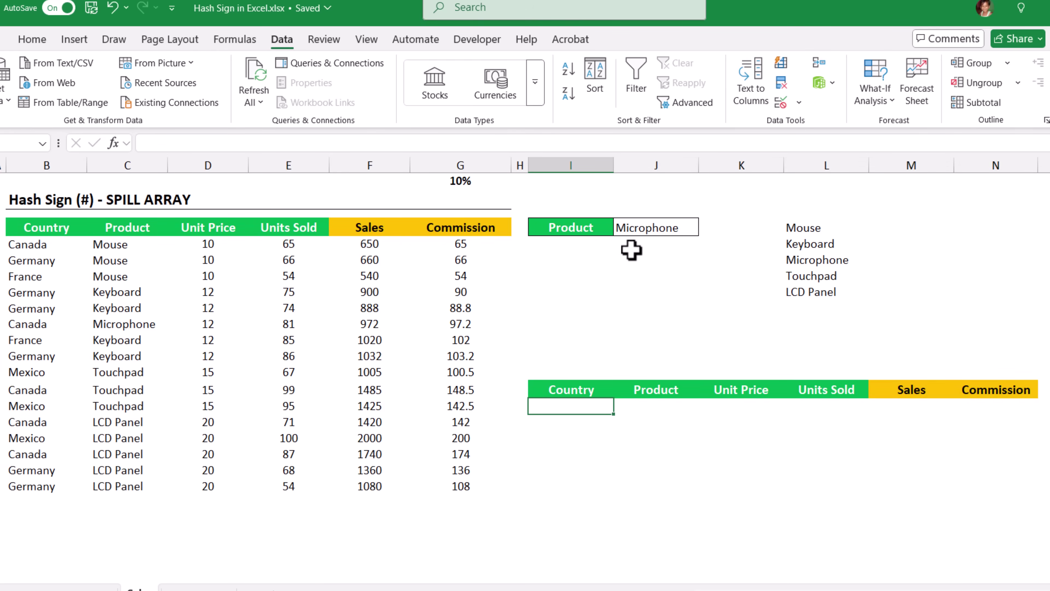
Enter =FILTER(B5:G20,C5:C20=J4) in I14 to spill the Canada Microphone sale (12, 81, 972, 97.2).
text(=filt)
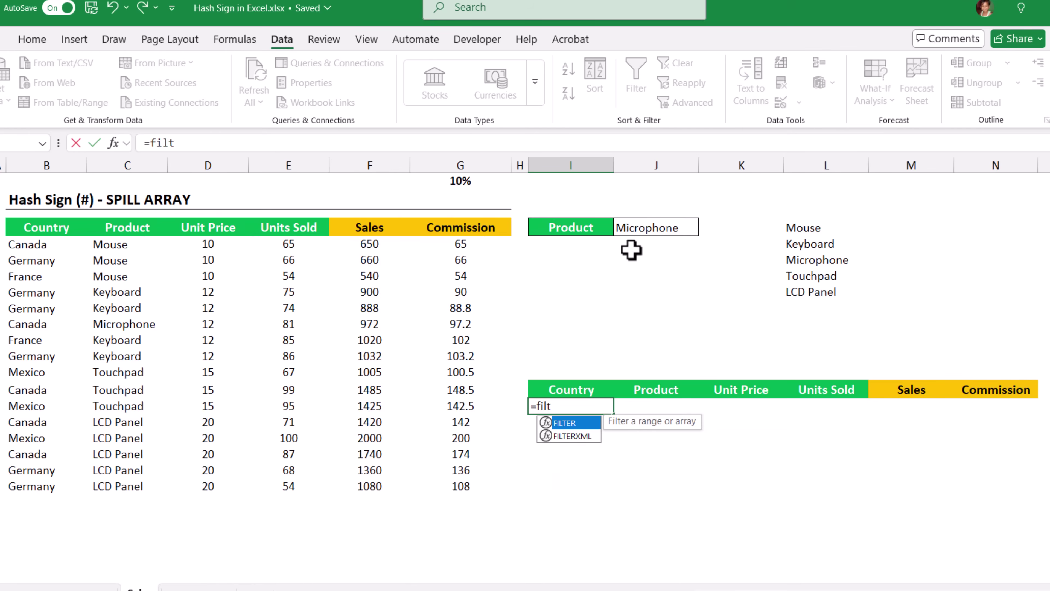
key(Tab)
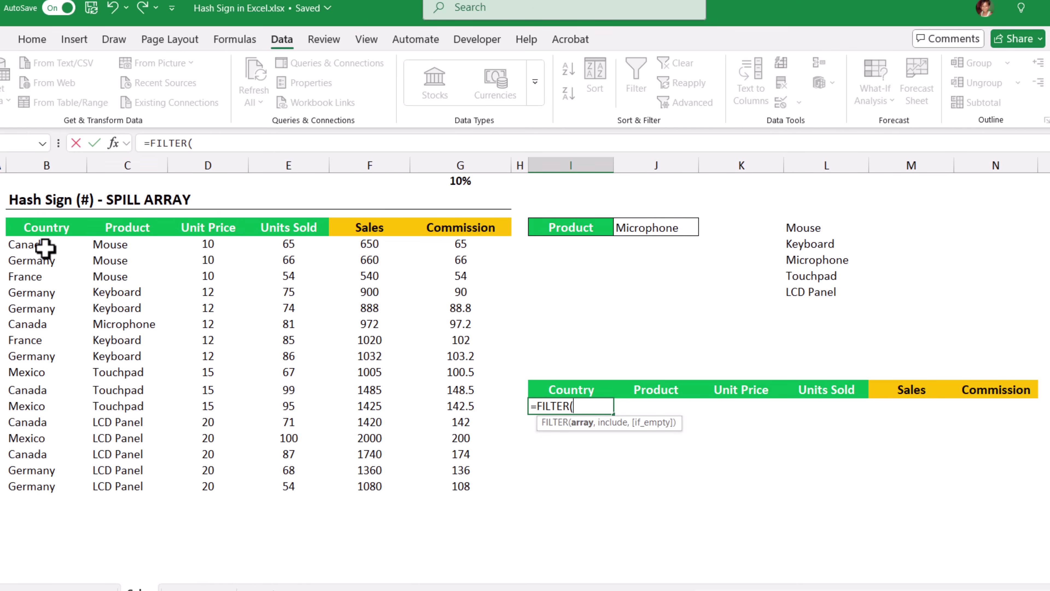
drag(41, 246, 492, 486)
text(,)
drag(122, 244, 141, 484)
text(=)
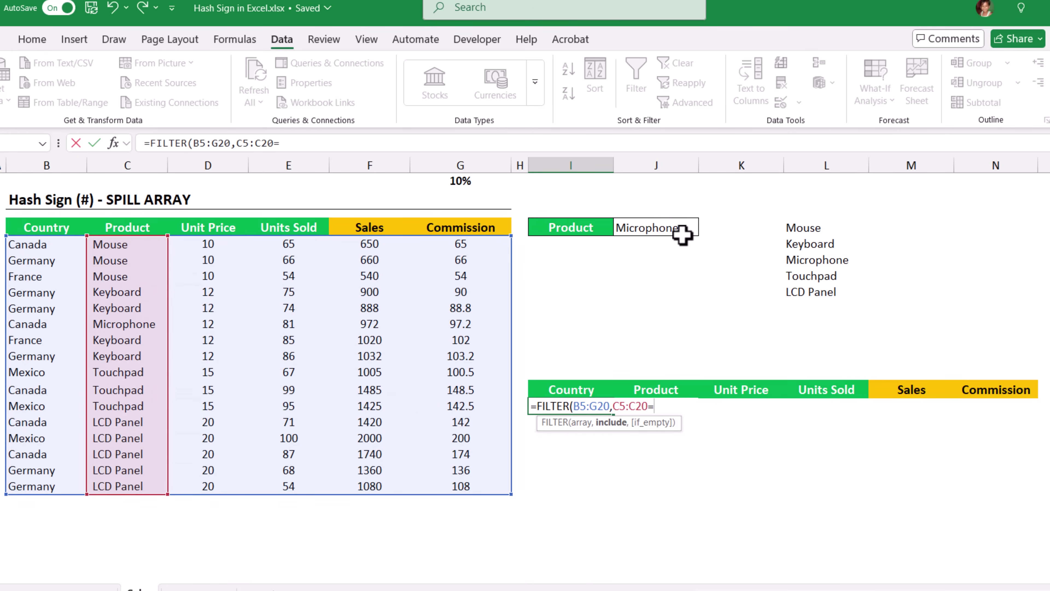
click(679, 226)
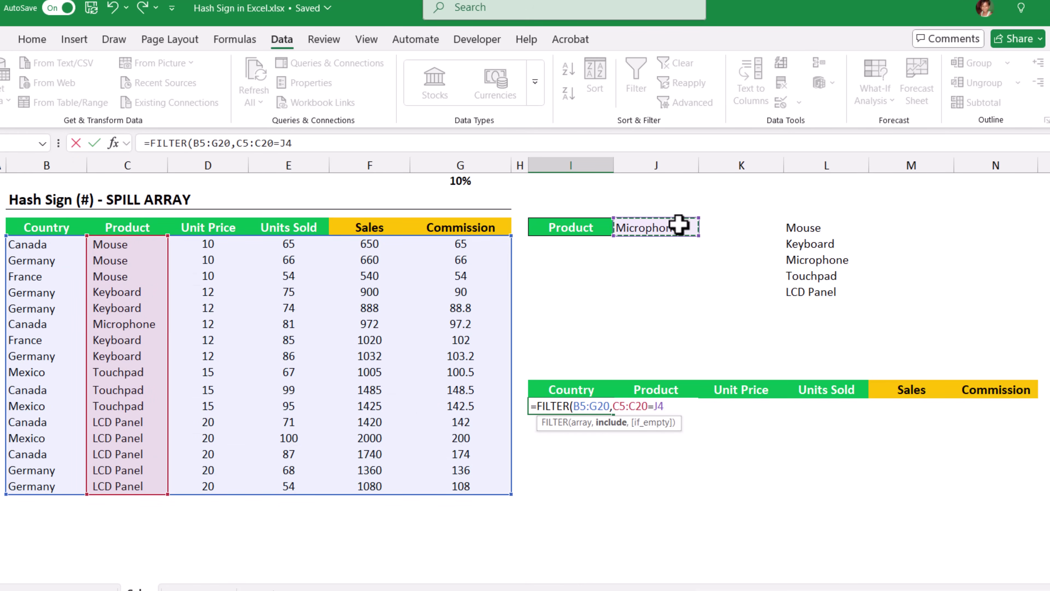
text())
key(Return)
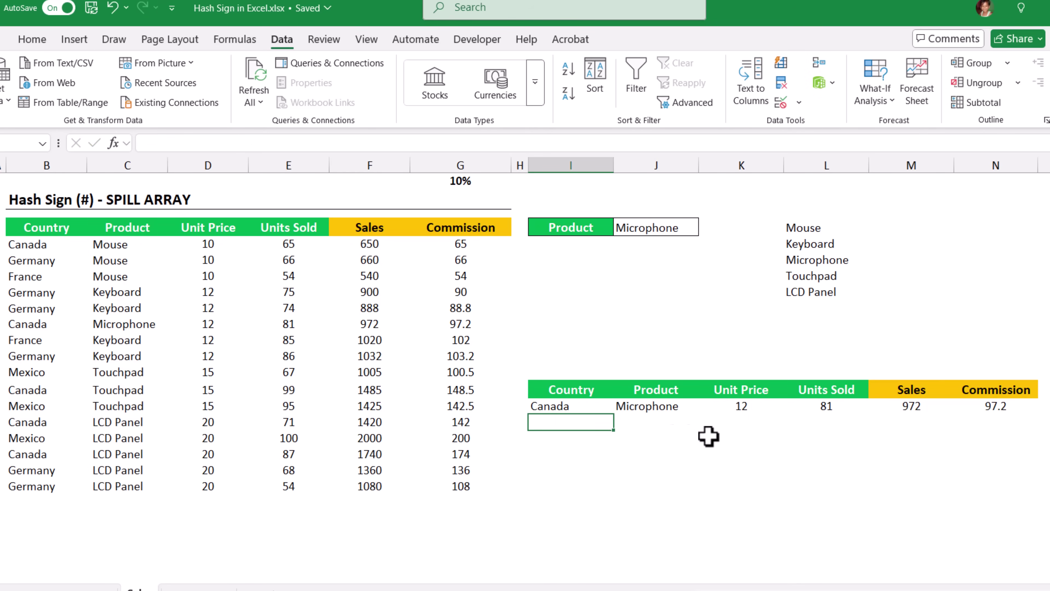
Pick Mouse in J4's dropdown and highlight the three Mouse source rows for comparison.
click(668, 230)
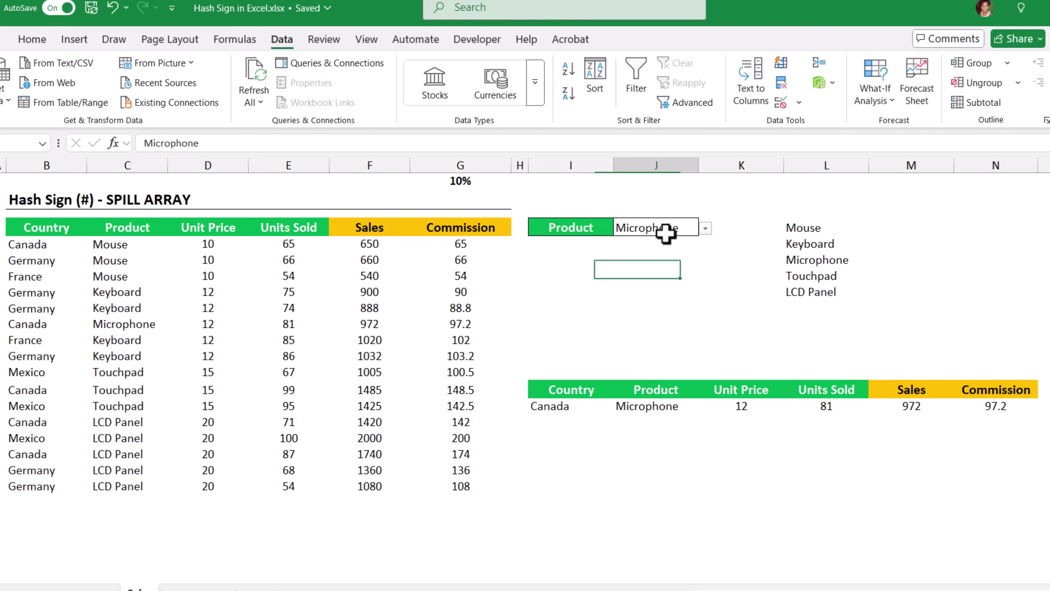
click(706, 228)
click(672, 243)
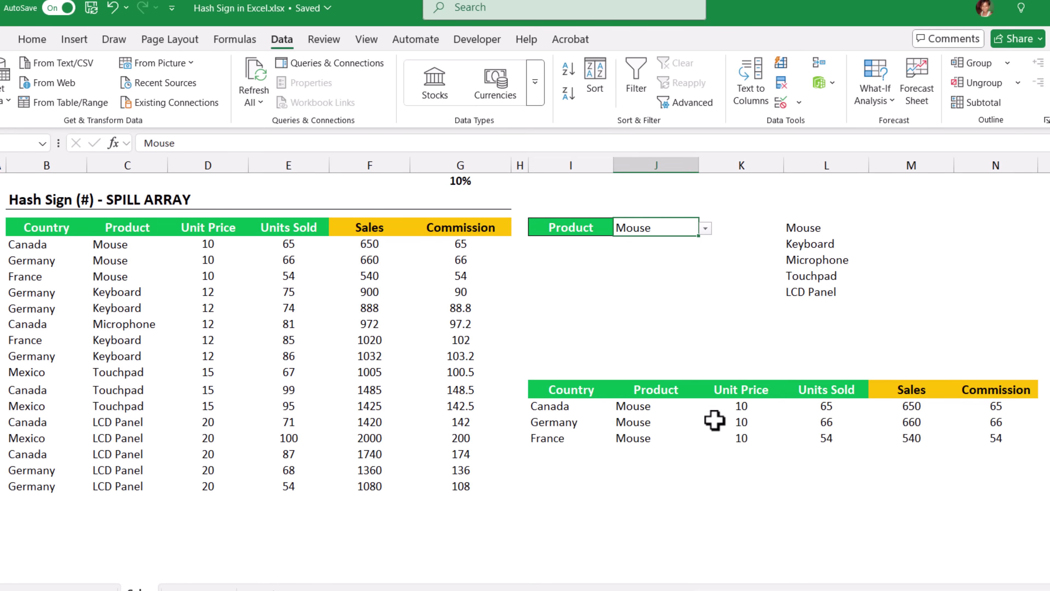
drag(129, 248, 441, 273)
Switch J4's product to LCD Panel so the five LCD Panel rows appear.
click(682, 228)
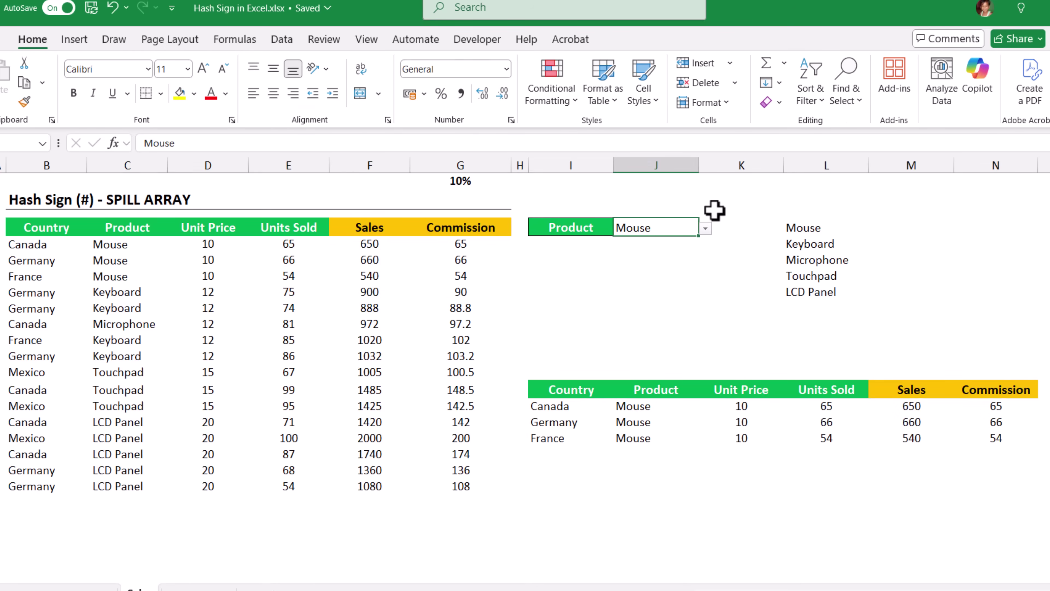
click(706, 230)
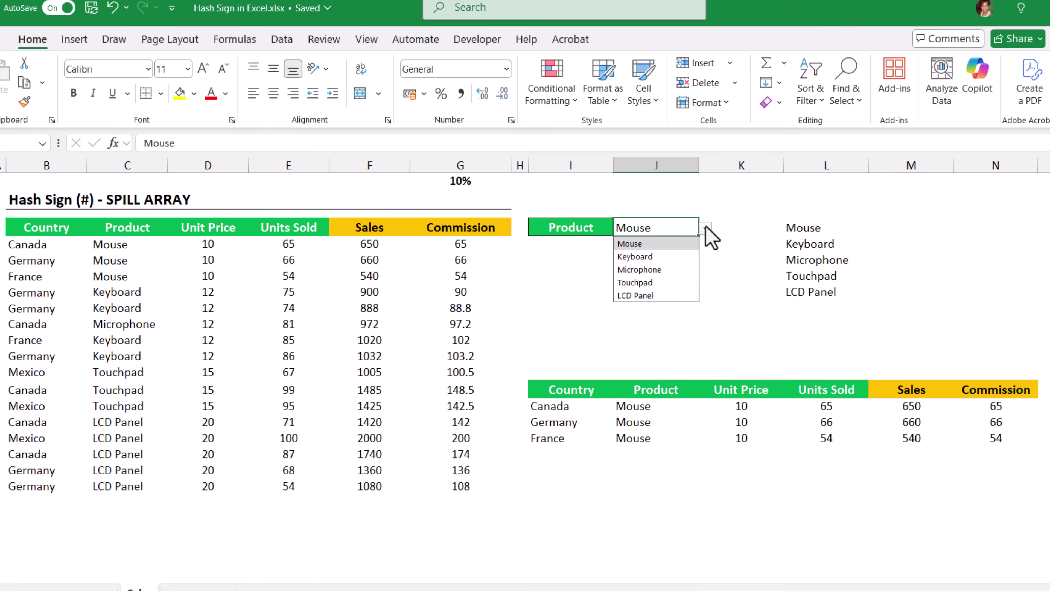
click(667, 296)
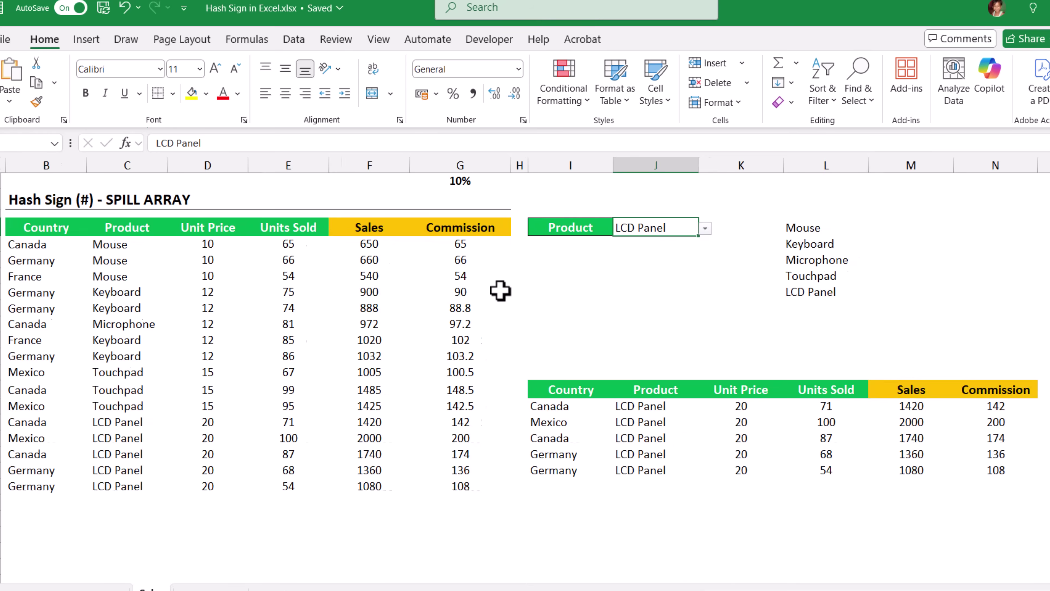
Paste the Insights block (SUM, AVERAGE, MIN, MAX, COUNTA) and right-align its labels.
click(570, 244)
key(ctrl+v)
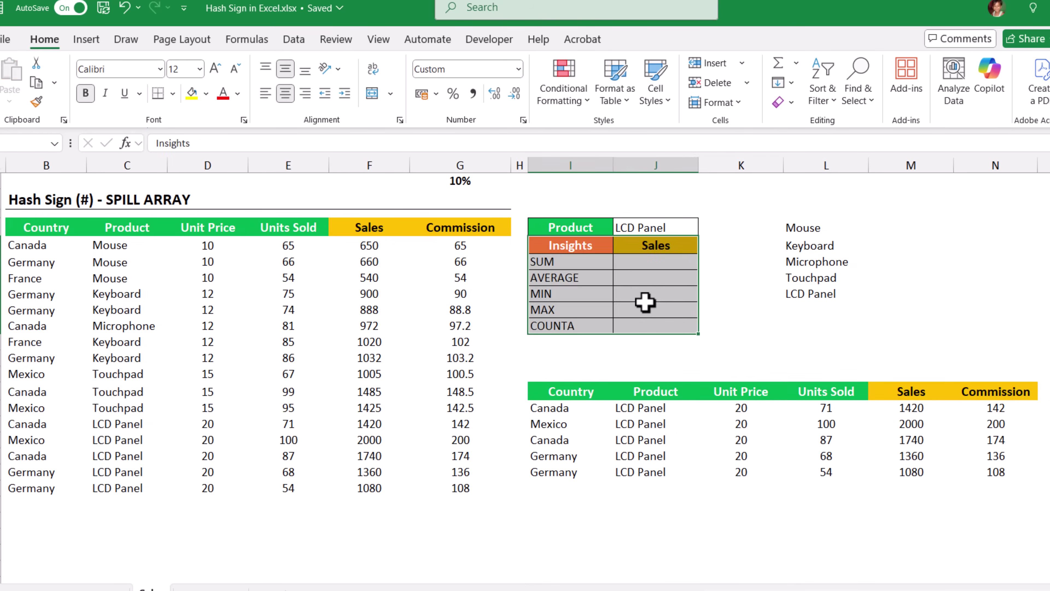
key(Down)
shift+click(576, 323)
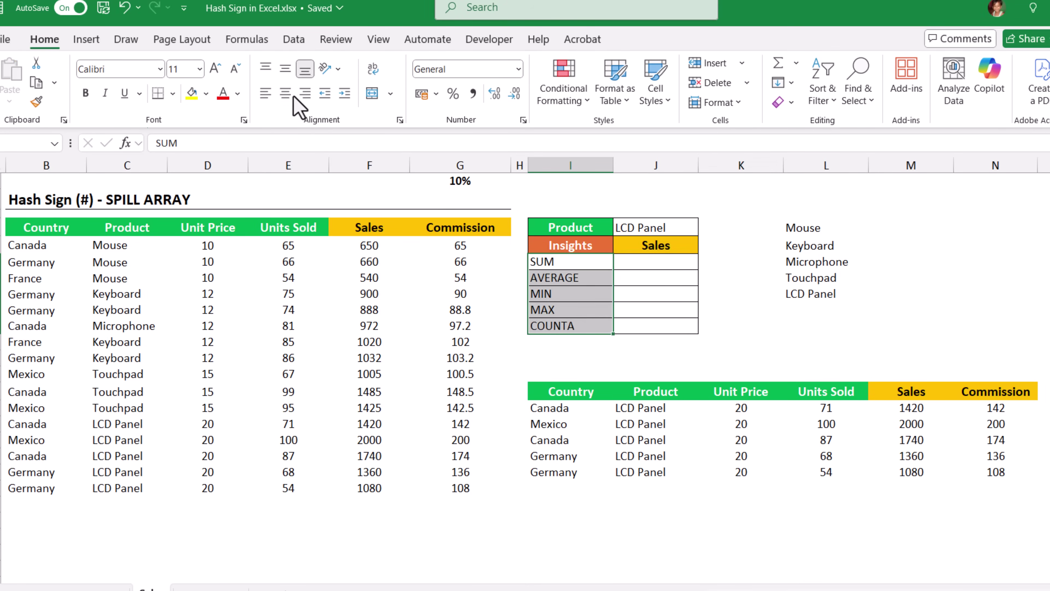
click(305, 93)
drag(598, 262, 602, 342)
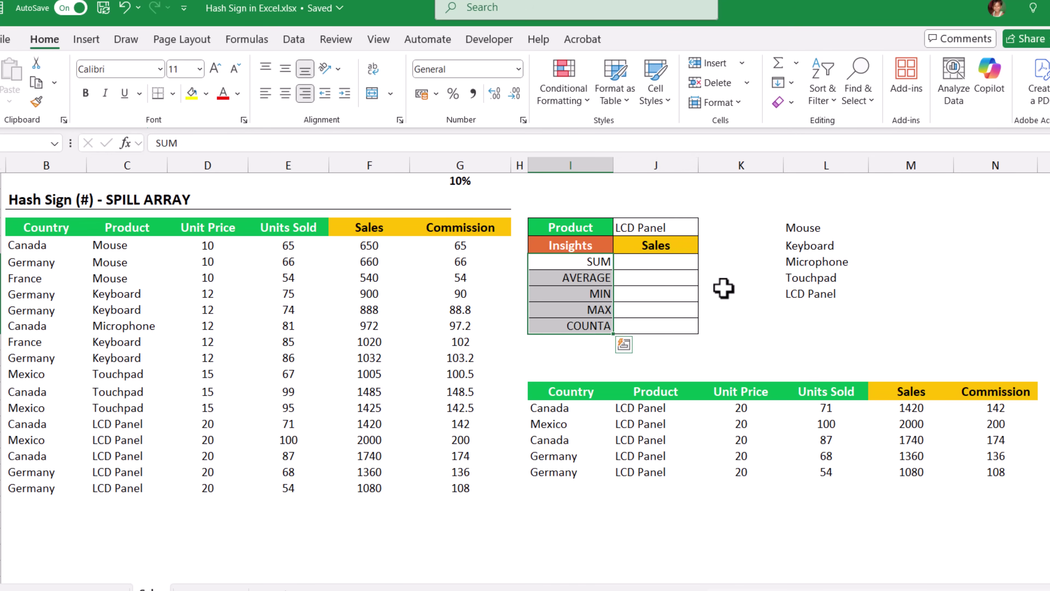
click(639, 281)
click(639, 293)
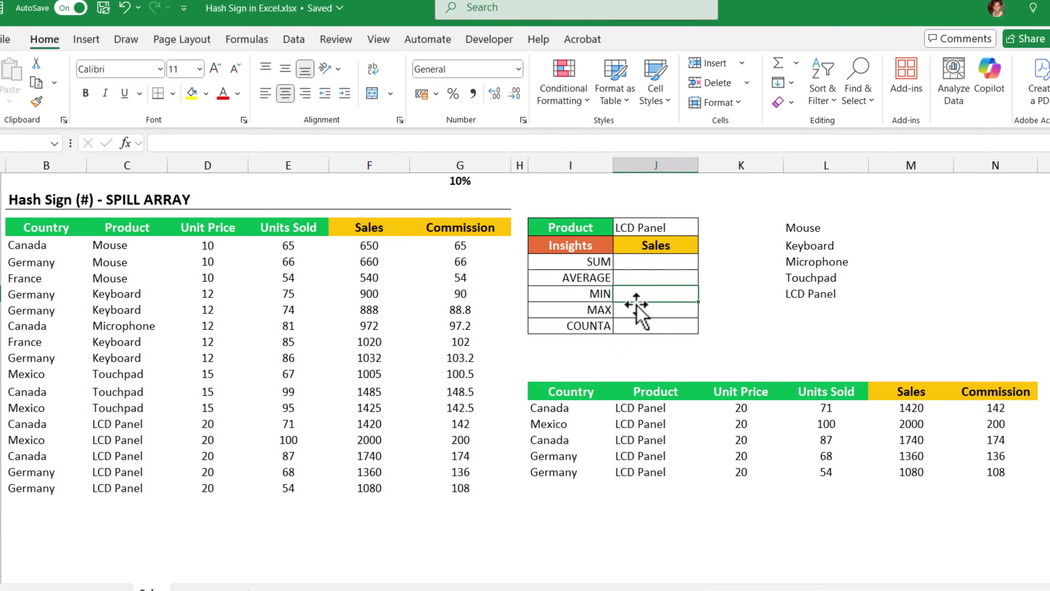
click(634, 313)
click(635, 327)
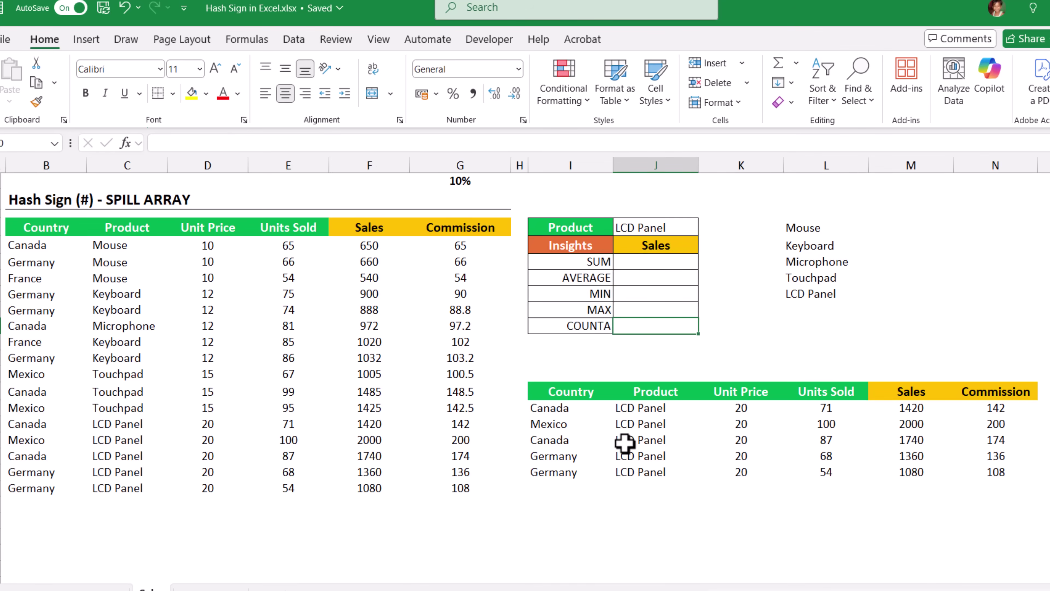
Enter =SUM(I15#) in the SUM row, giving 8840, and compare against the filtered Sales figures.
click(656, 263)
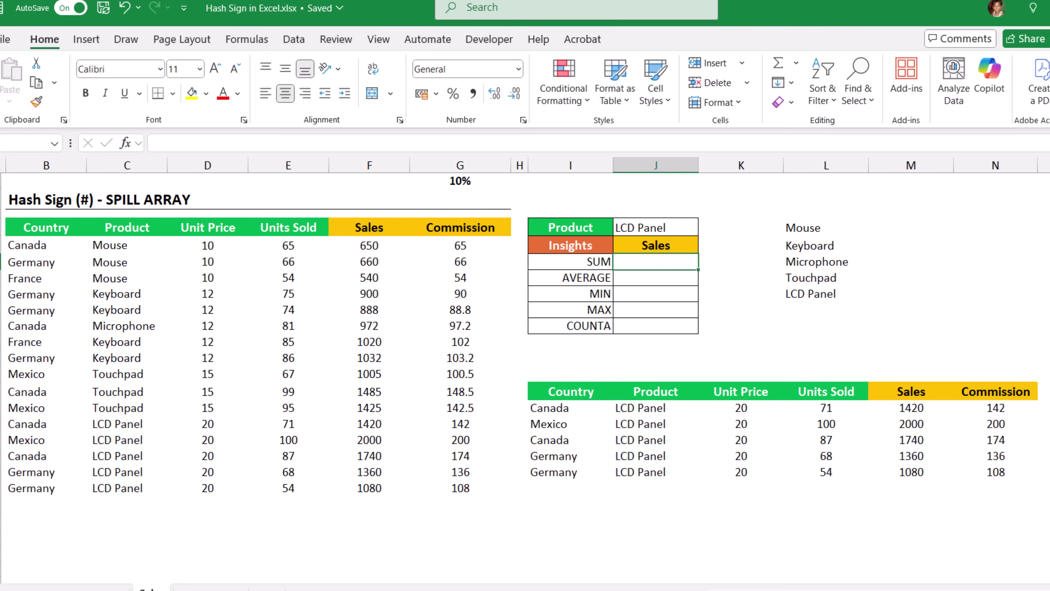
text(=sum)
key(Tab)
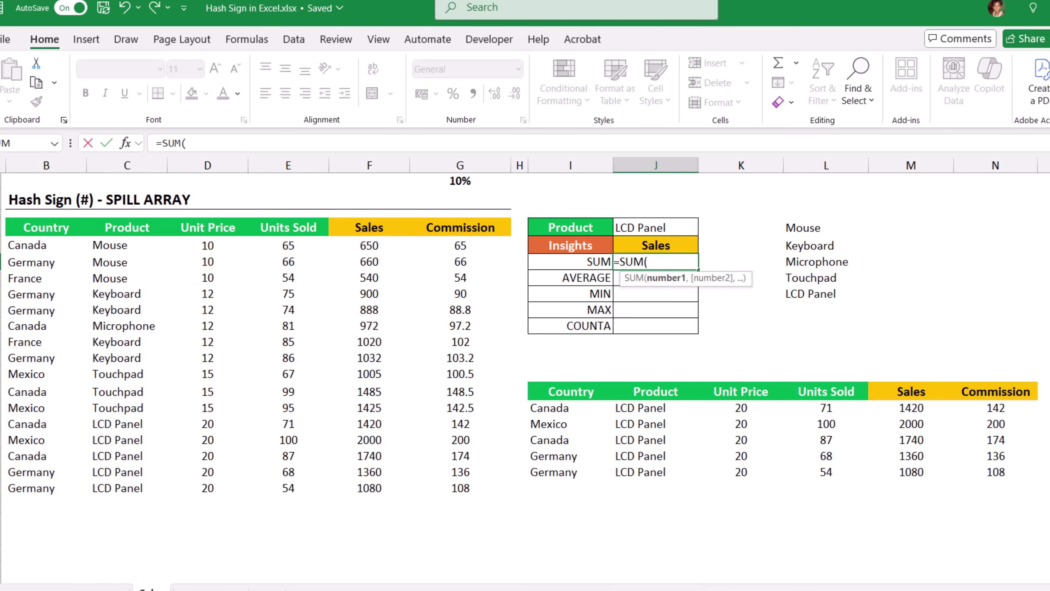
click(556, 411)
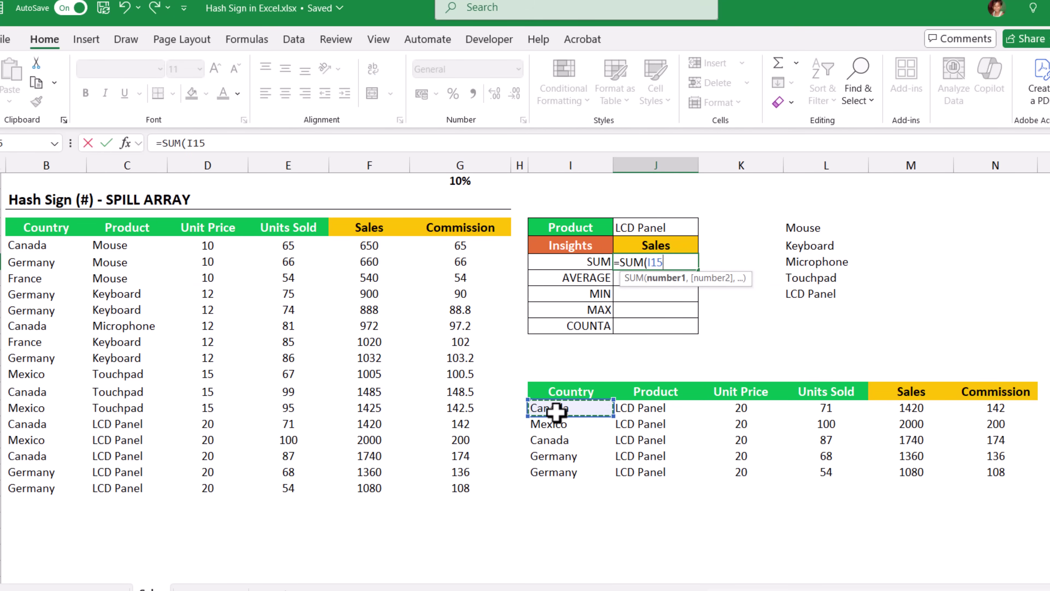
text(#)
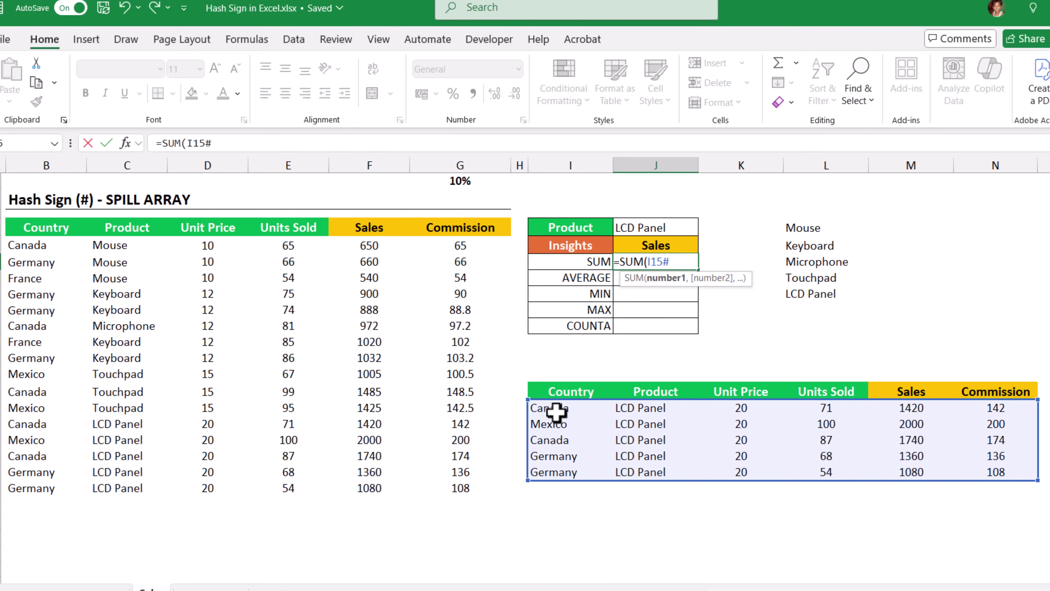
key(Return)
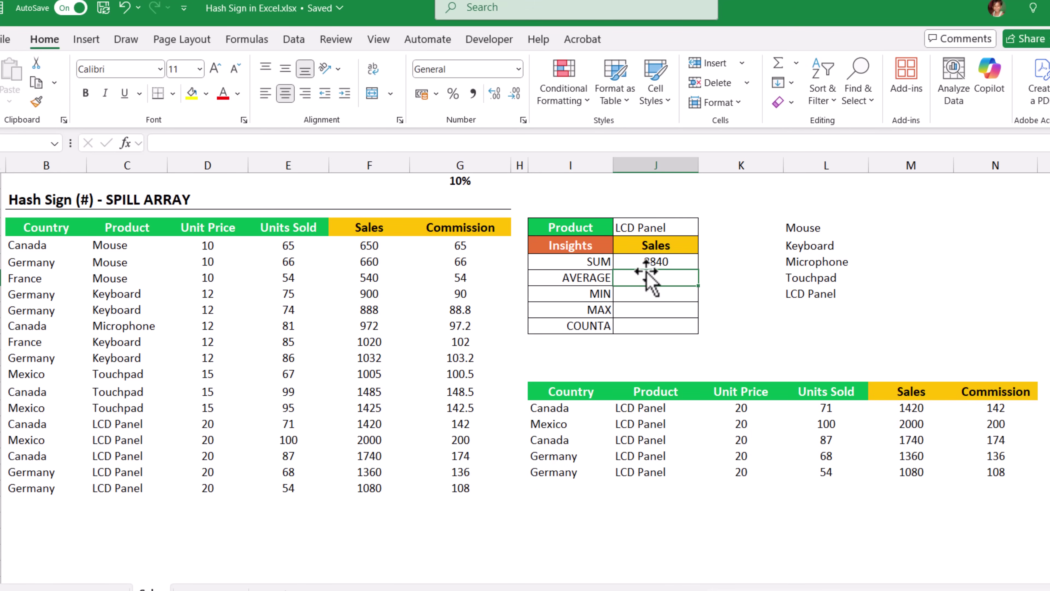
drag(912, 408, 912, 472)
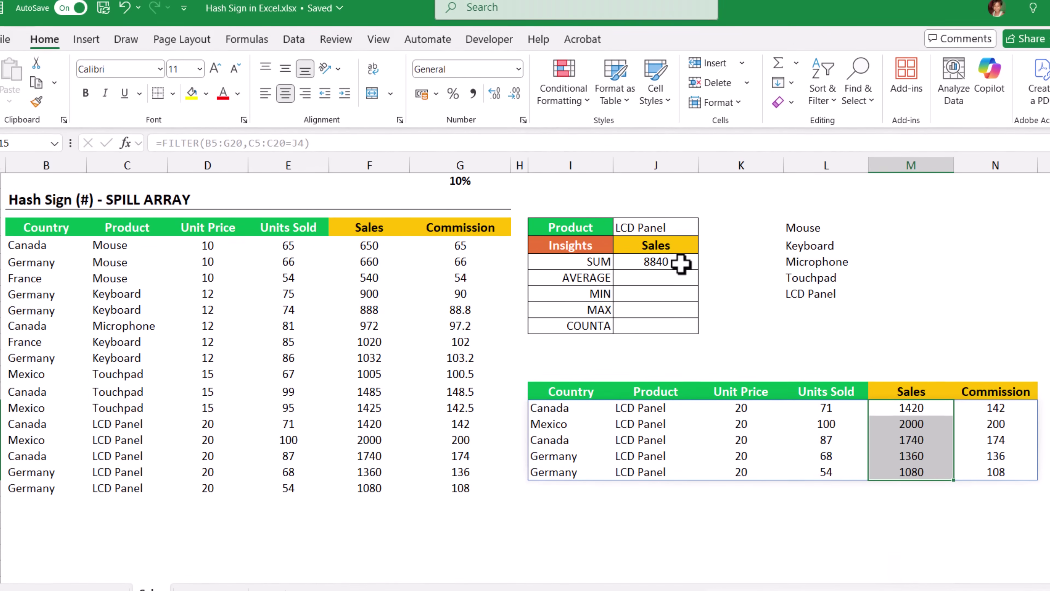
Rewrite the SUM cell as =SUM(INDEX(I15#,0,5)) to total only the Sales column, 7600.
click(662, 266)
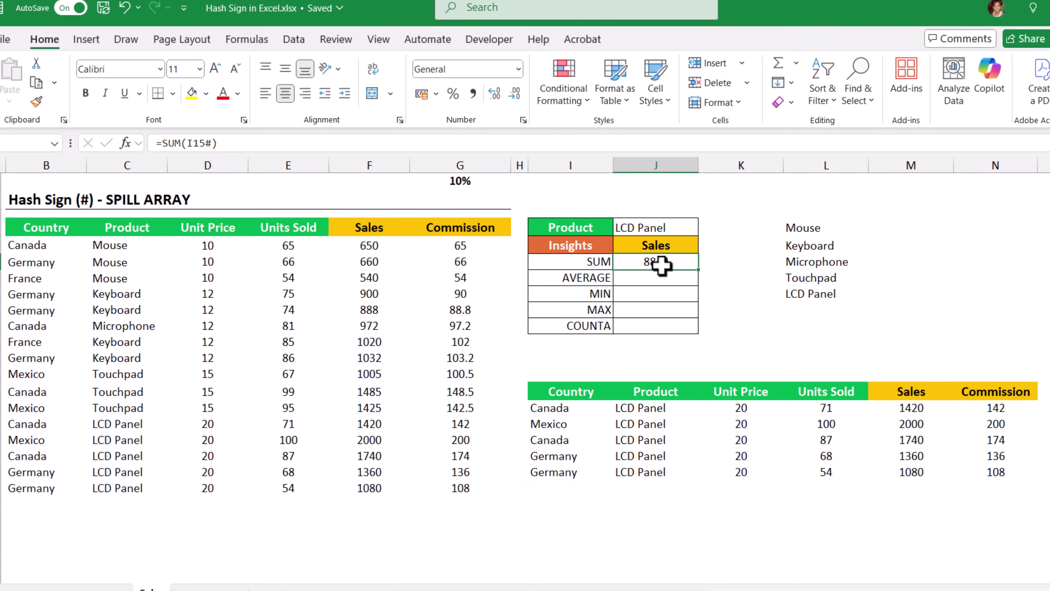
double_click(664, 264)
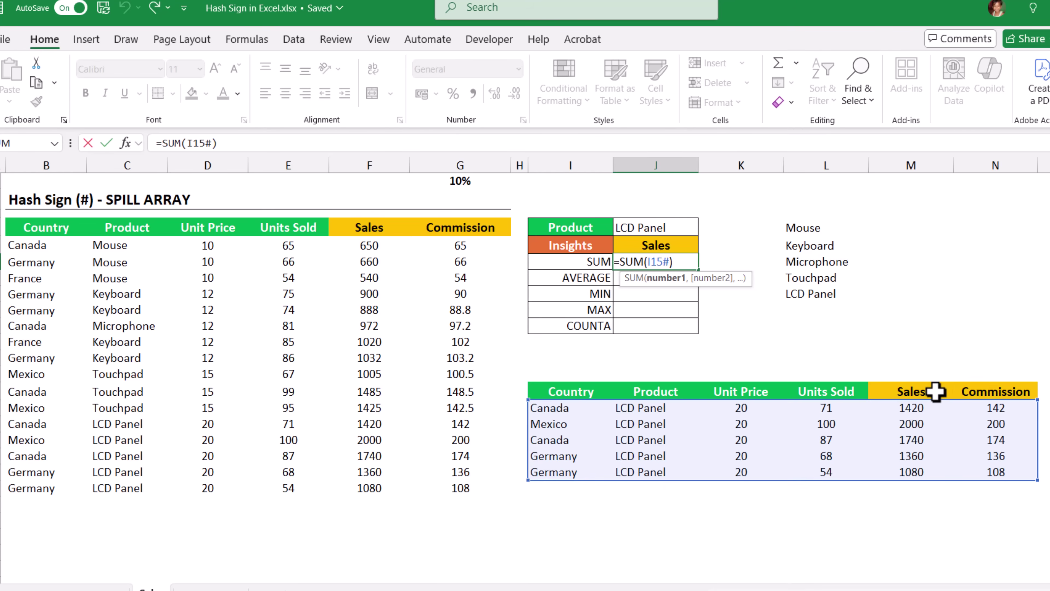
key(Left)
key(Left)
key(Left)
text(inde)
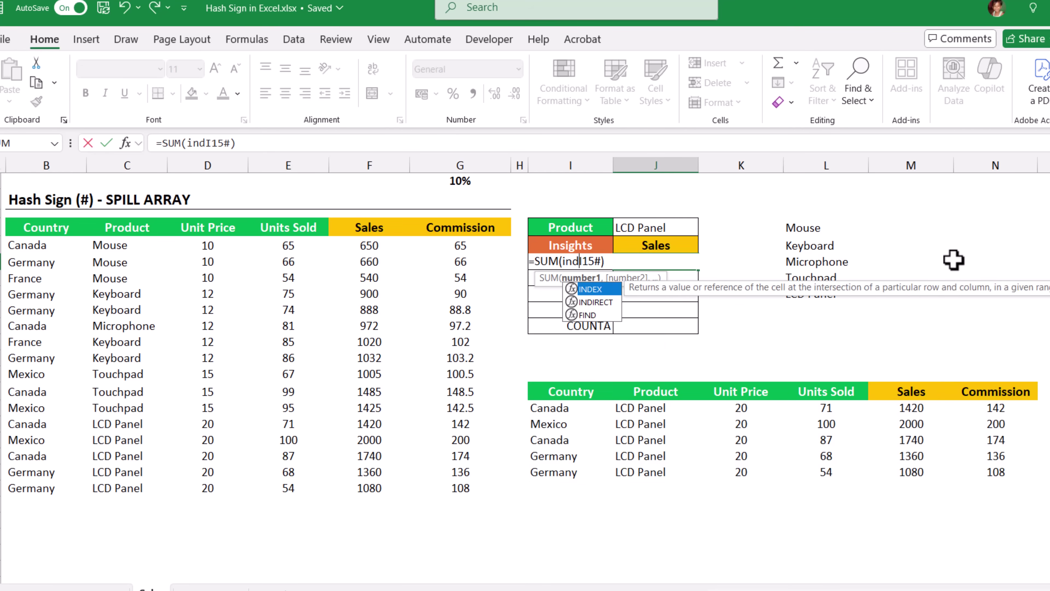
key(Tab)
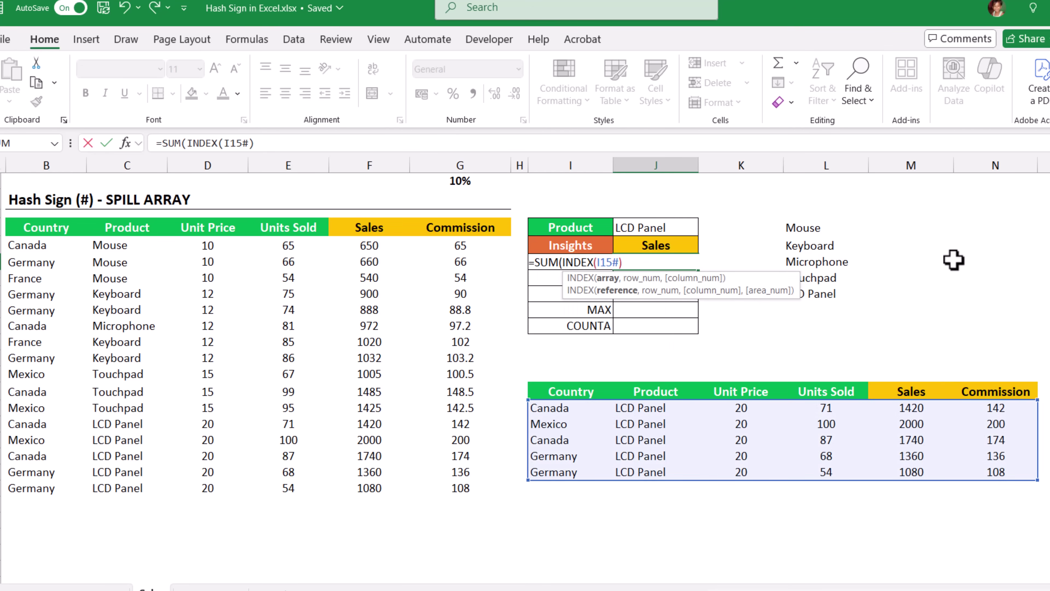
text(,0)
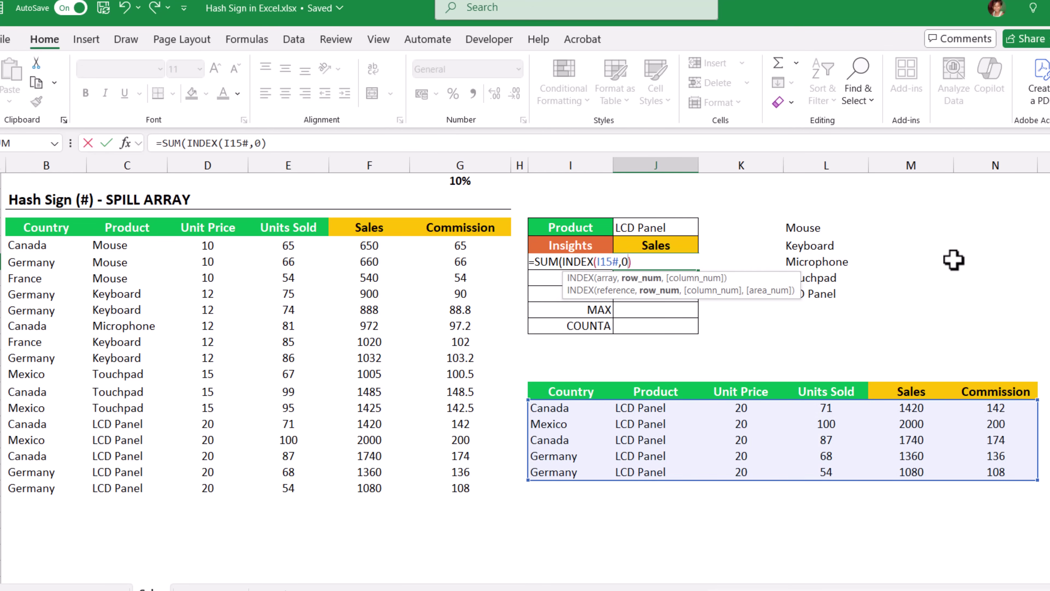
text(,)
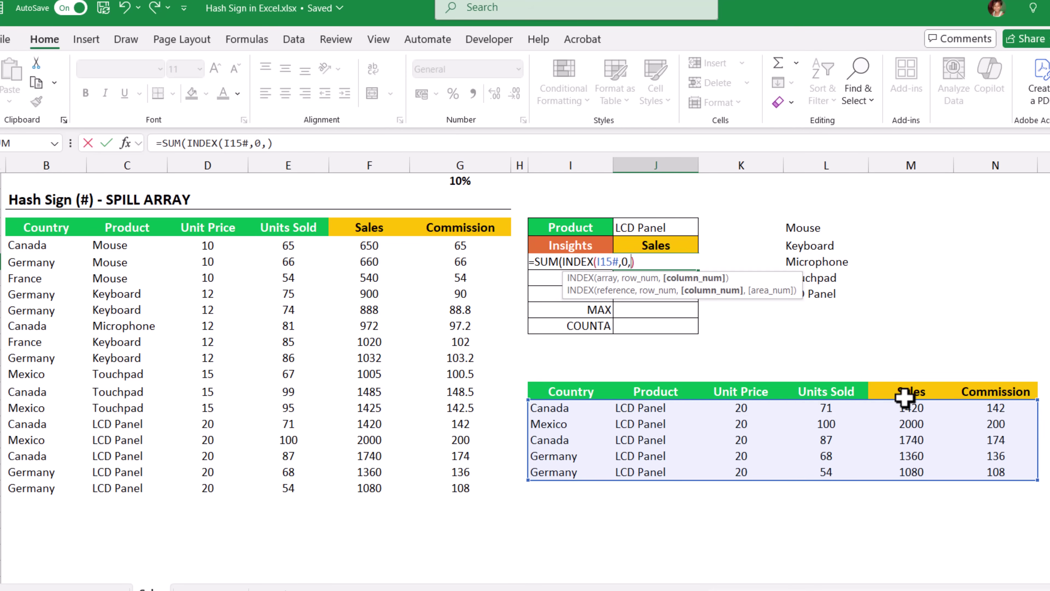
text(5)
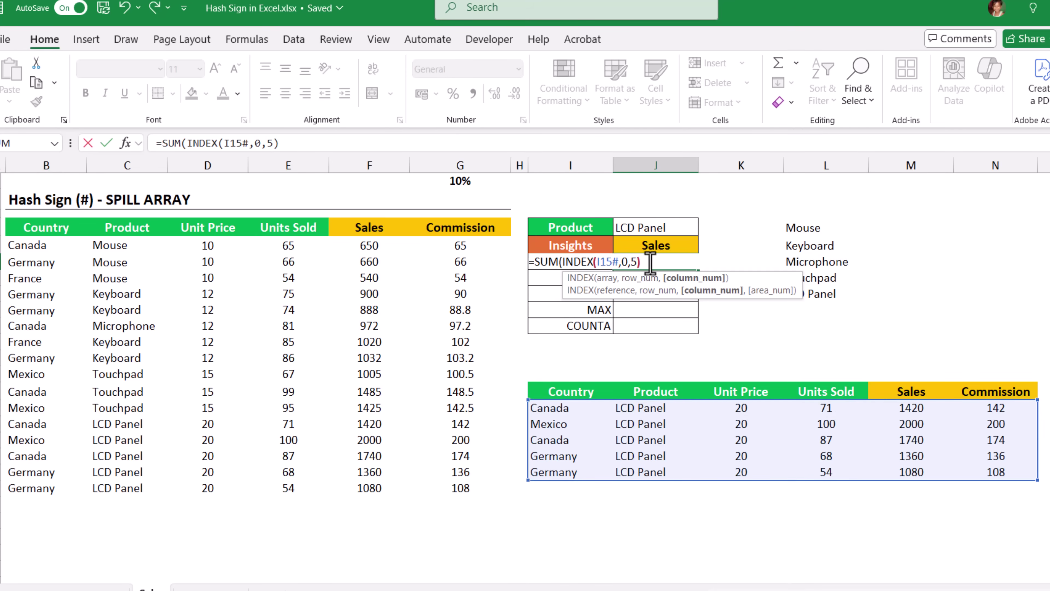
text())
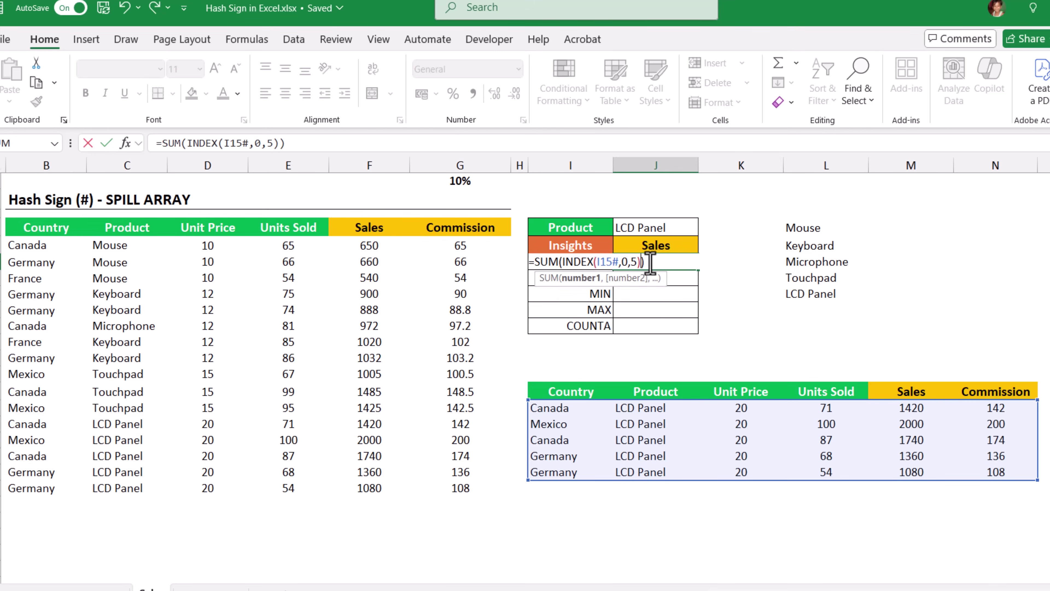
key(Return)
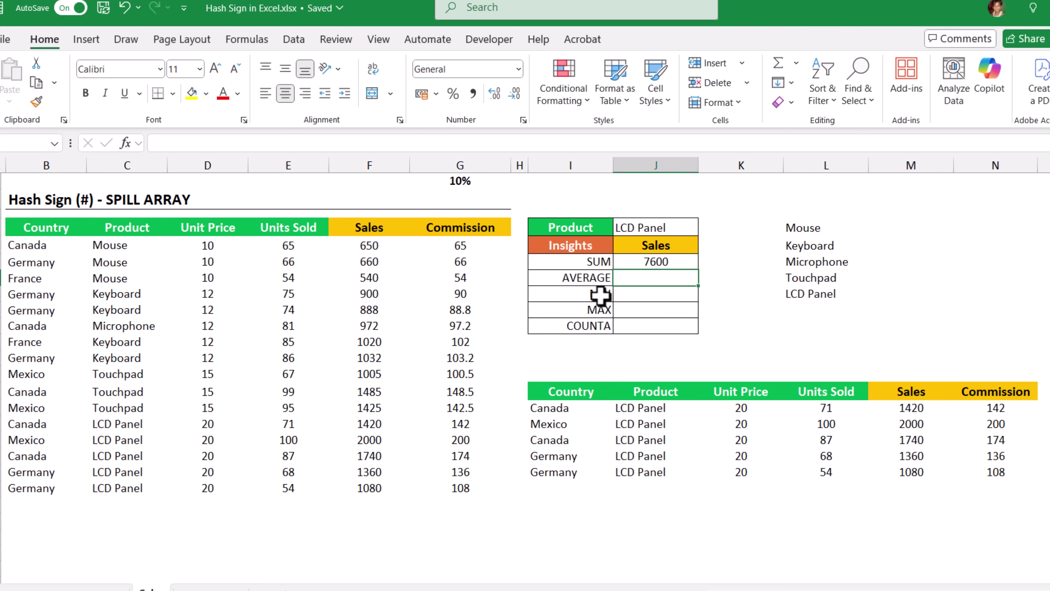
Copy the SUM formula into the AVERAGE row and change it to AVERAGE, showing 1520.
click(661, 263)
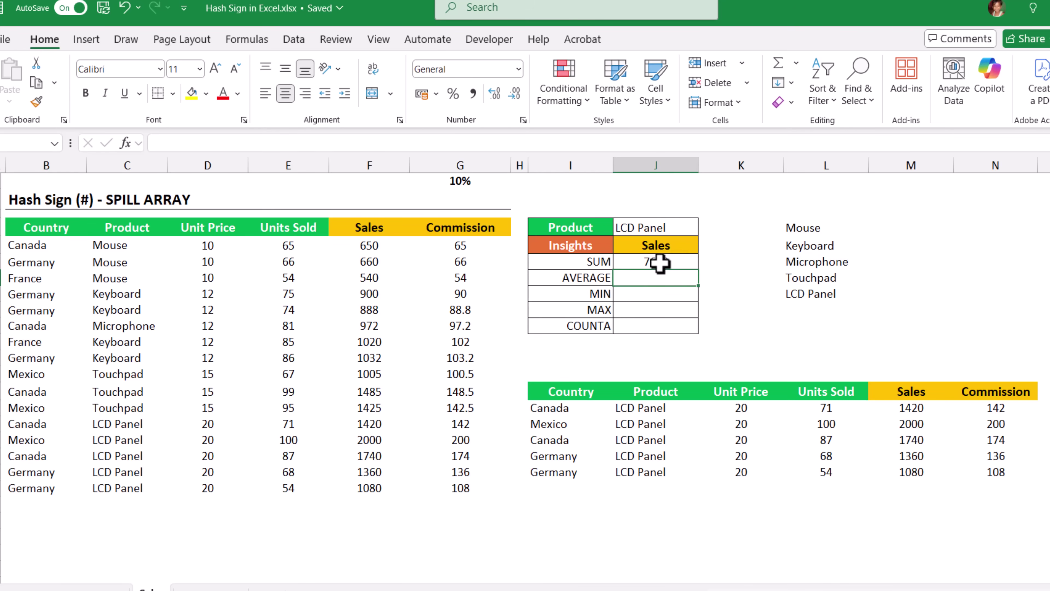
drag(305, 145, 65, 143)
key(ctrl+c)
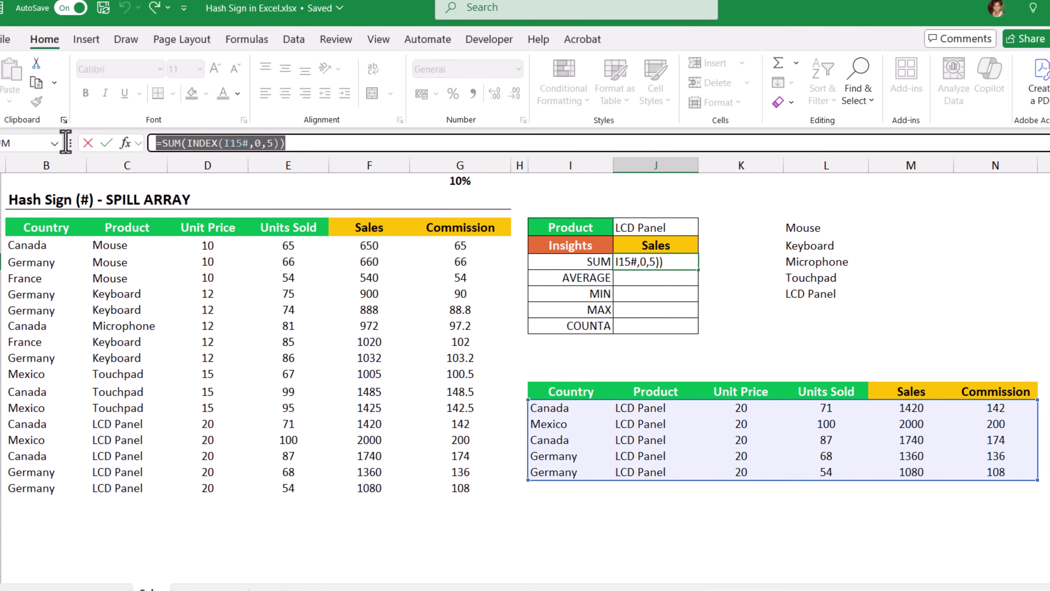
key(Return)
double_click(644, 278)
key(ctrl+v)
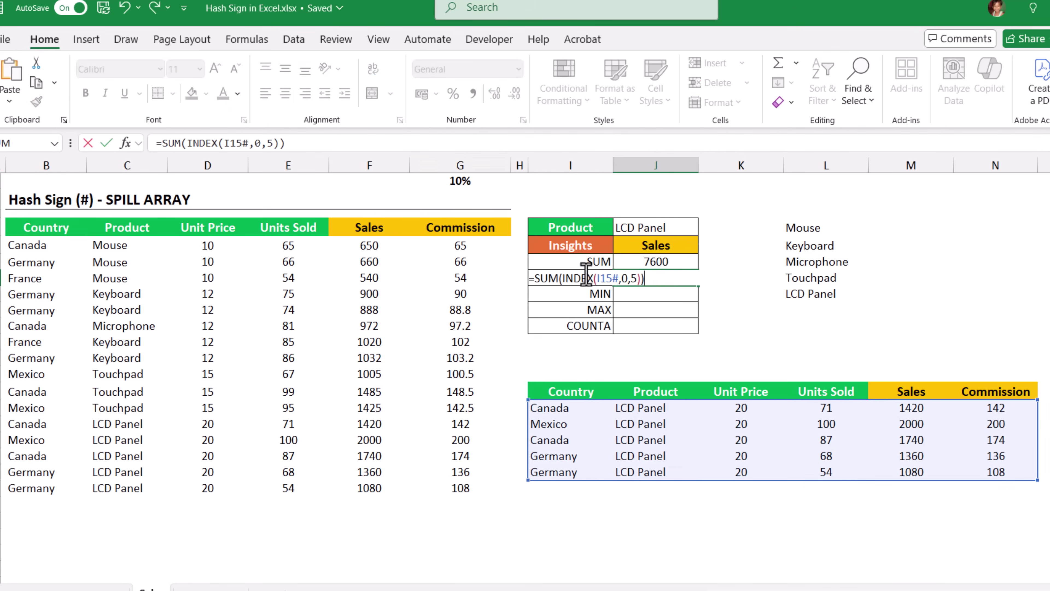
double_click(539, 282)
text(aver)
key(Tab)
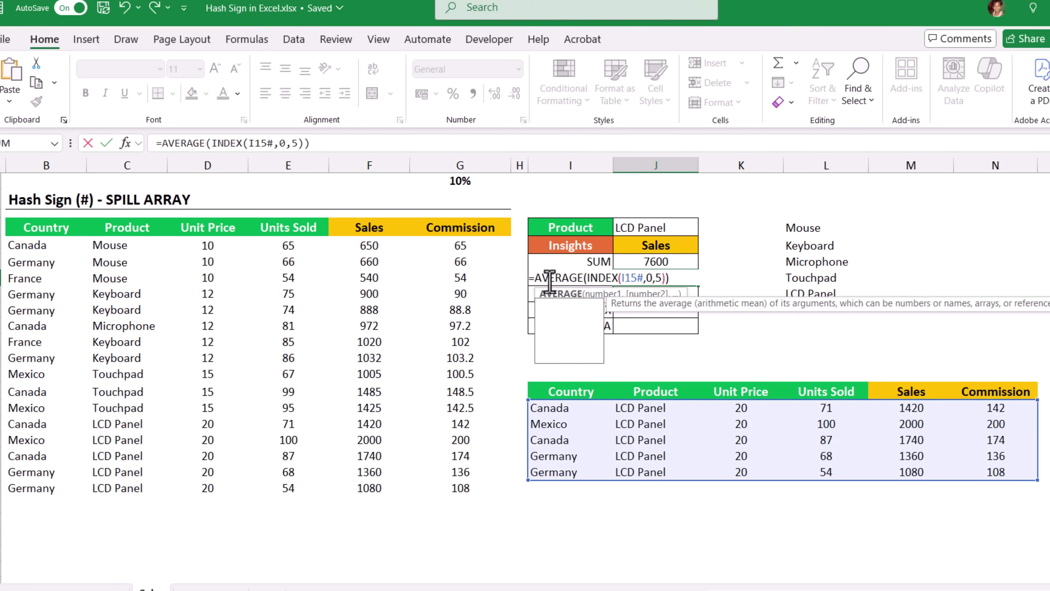
key(Return)
Fill the MIN, MAX and COUNTA rows with INDEX(I15#,0,5) formulas: 1080, 2000 and 5.
double_click(656, 294)
key(ctrl+v)
double_click(538, 294)
key(BackSpace)
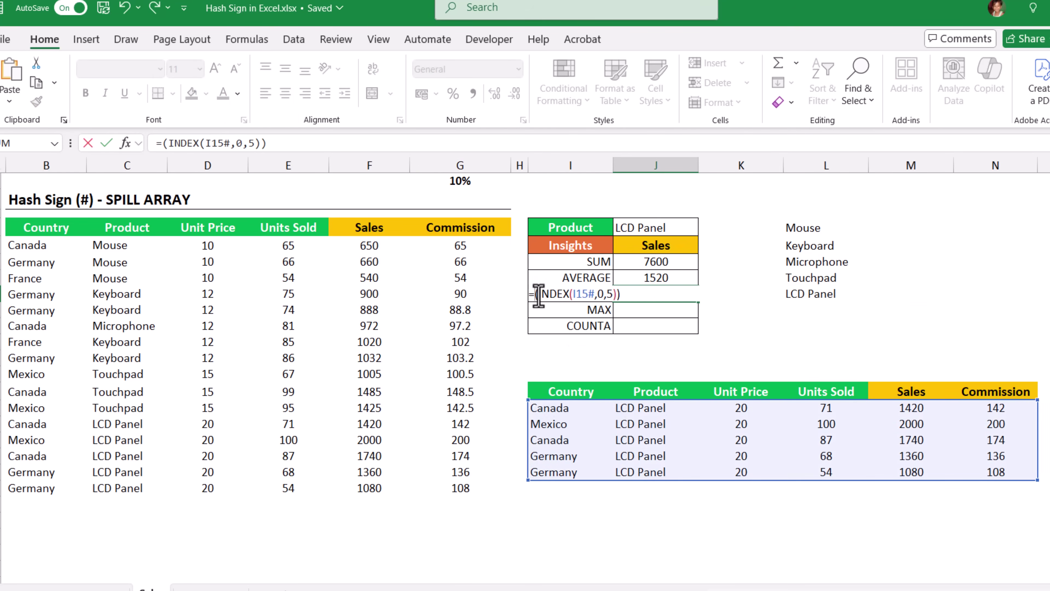
text(min)
key(Return)
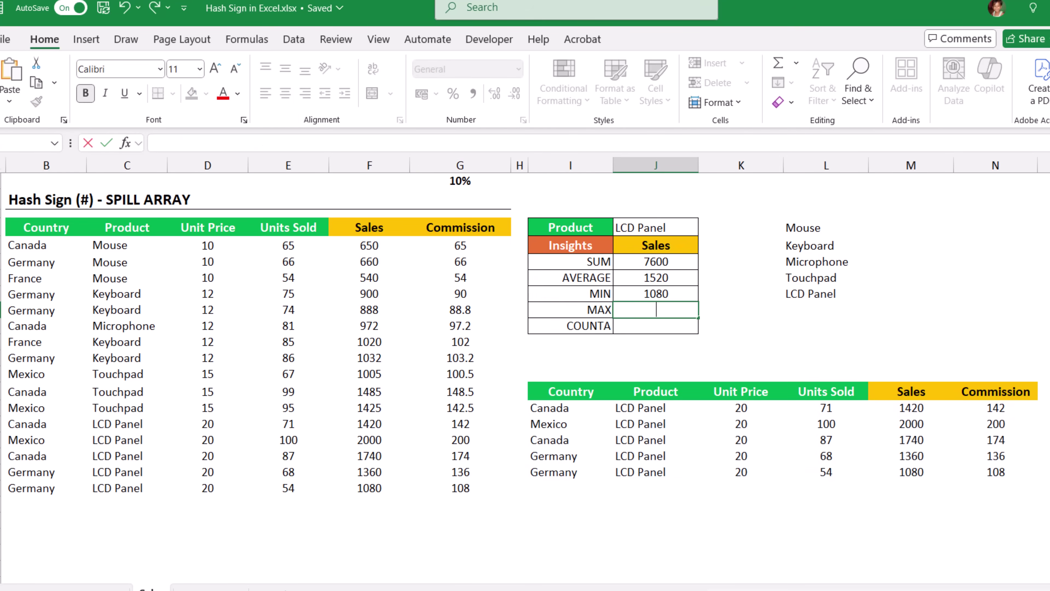
key(ctrl+v)
double_click(542, 310)
text(max)
key(Return)
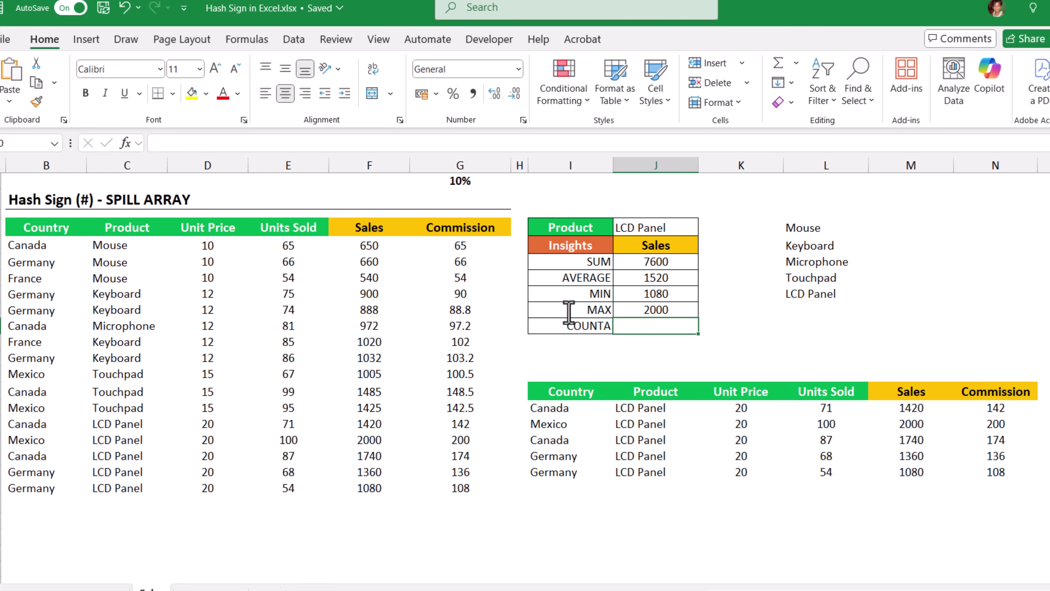
text(=COUNTA(INDEX(I15#,0,5)))
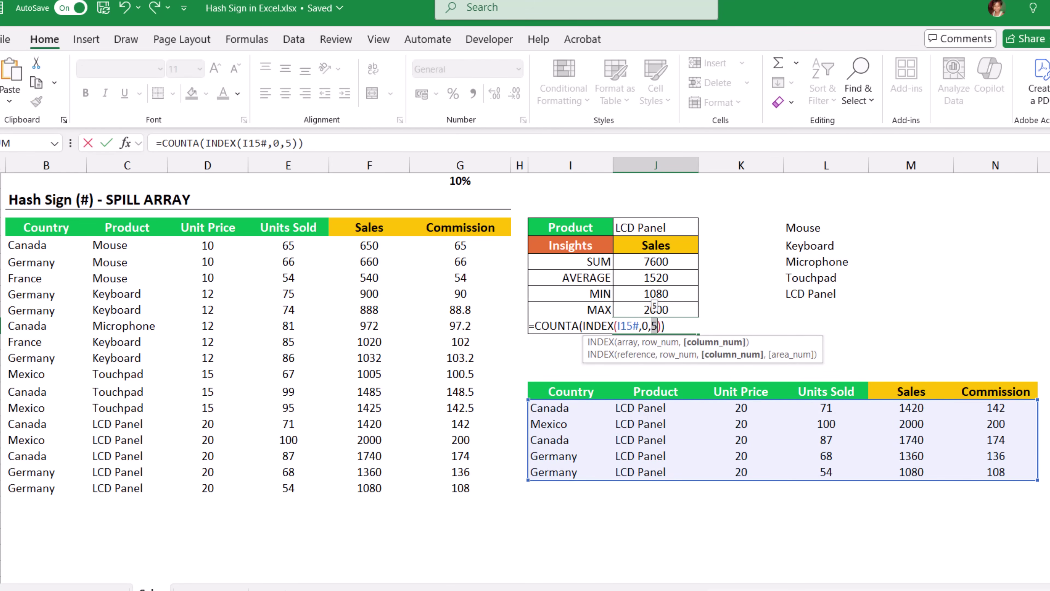
key(Return)
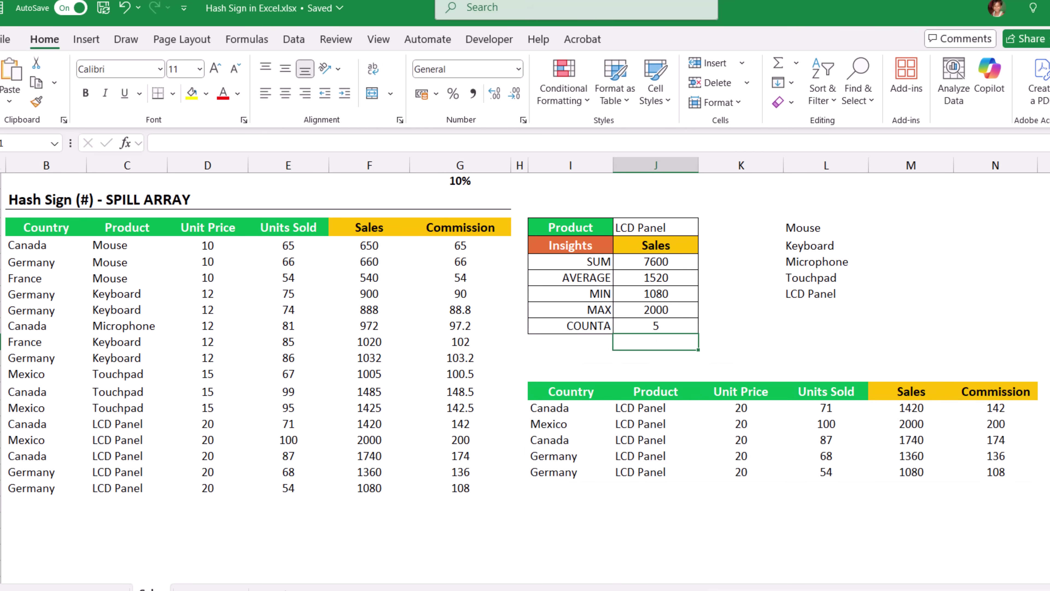